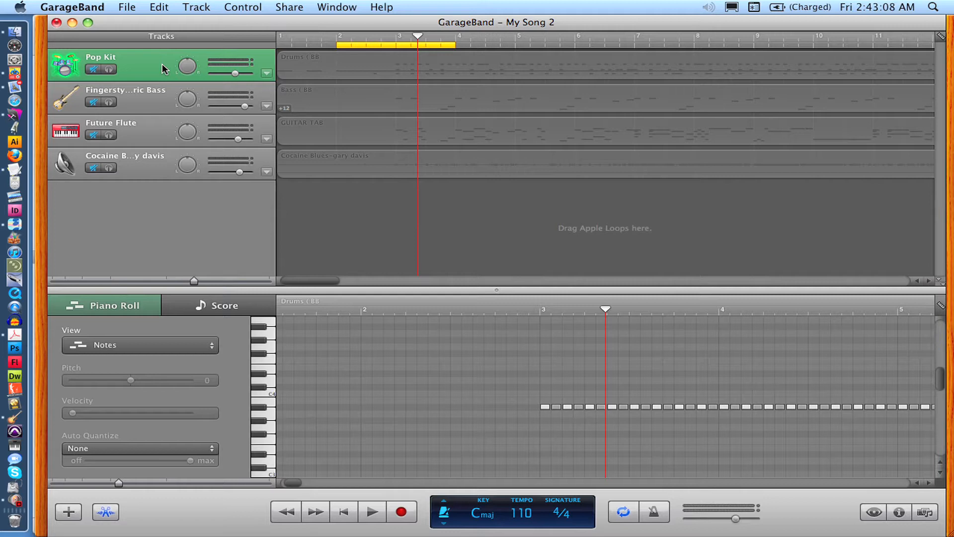
- Add a new software instrument track and close the track info and editor panes
key("super+alt+n")
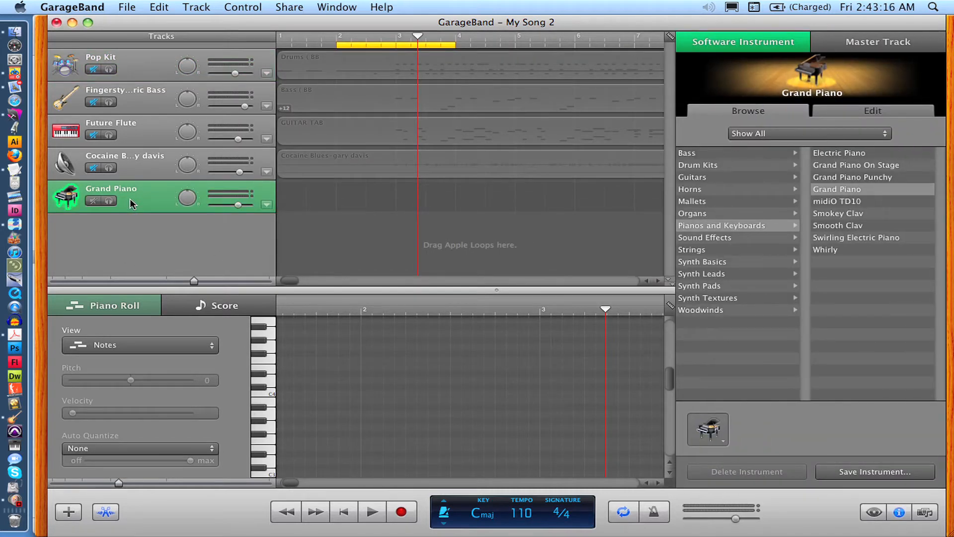
key("super+i")
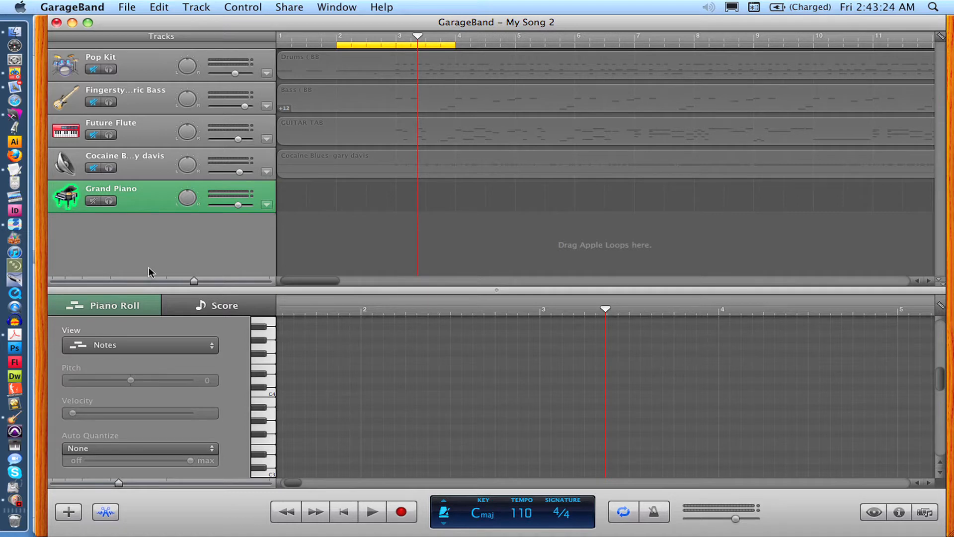
key("super+e")
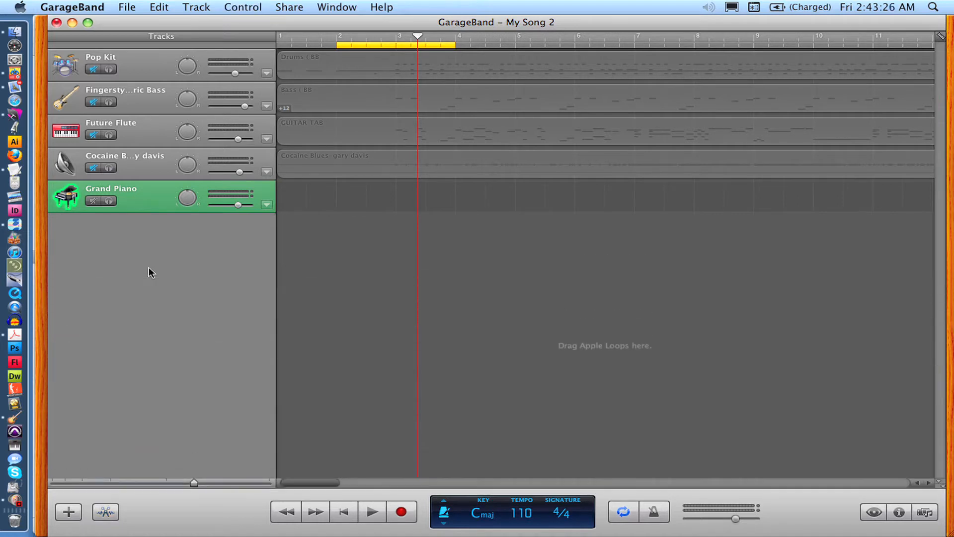
key("super+e")
key("super+e")
- Create an empty region at the start of the new Grand Piano track and set the timeline grid to 1/1 Note
left_click(289, 189, "super")
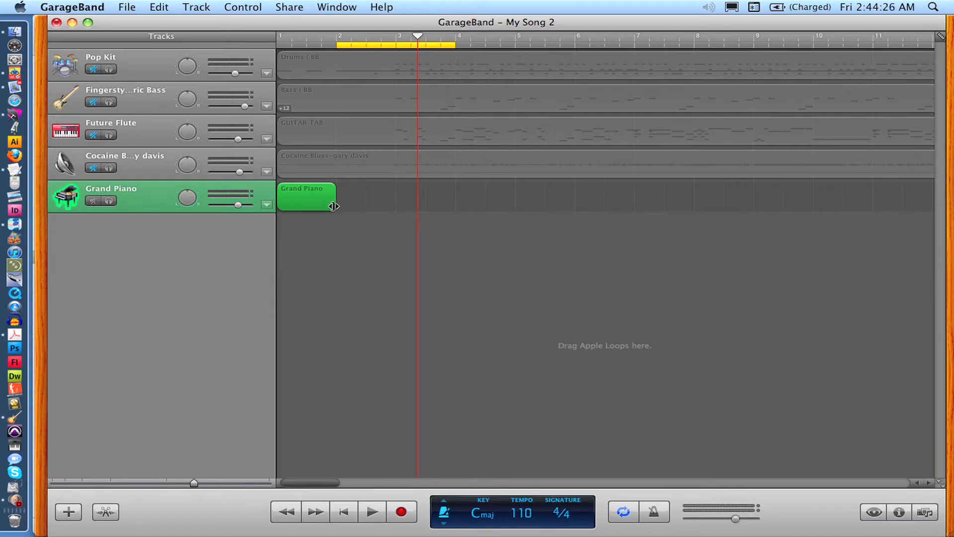
left_click_drag(333, 206, 338, 226)
left_click(939, 37)
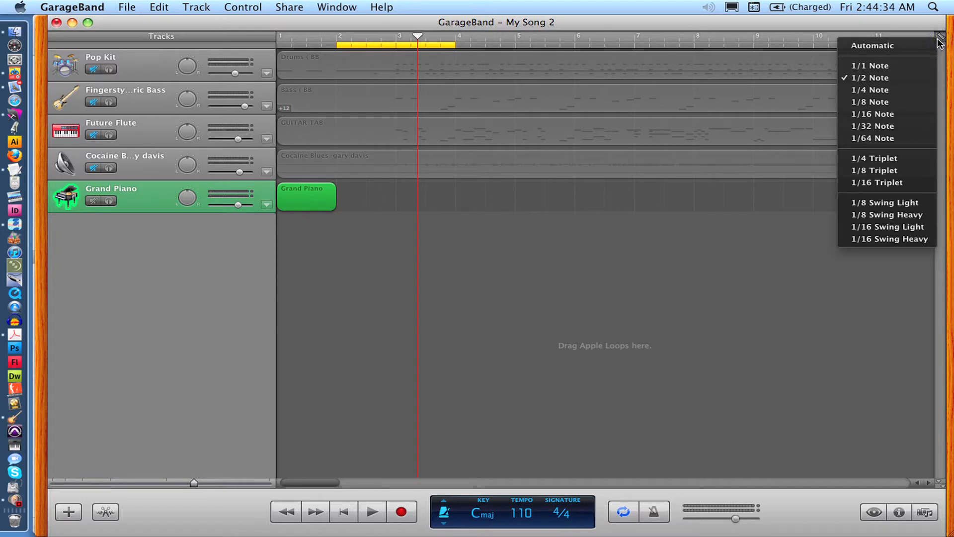
left_click(913, 66)
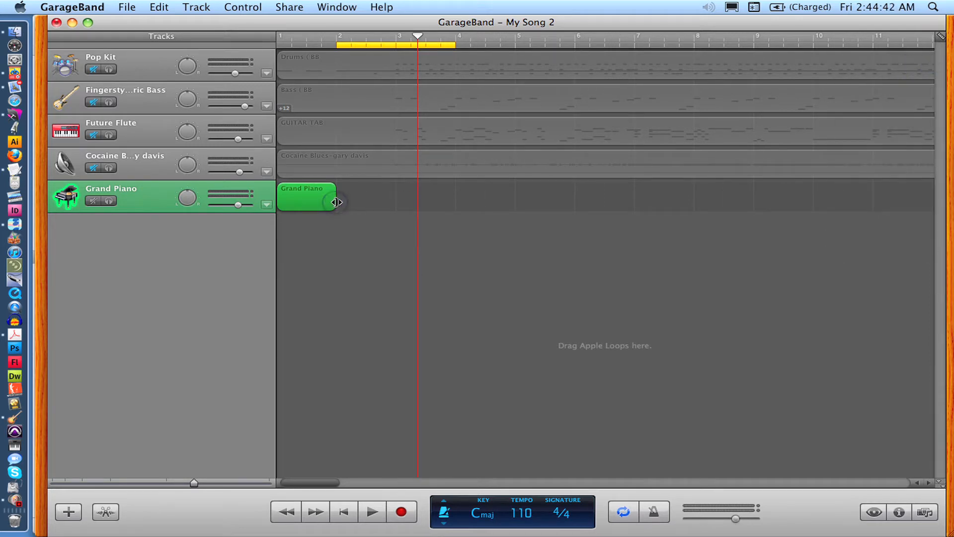
- Try looping the region out to four repetitions, then shorten it back to a single bar
mouse_move(335, 202)
left_mouse_down()
mouse_move(441, 207)
mouse_move(337, 215)
left_mouse_up()
mouse_move(330, 192)
left_mouse_down()
mouse_move(447, 192)
mouse_move(330, 201)
left_mouse_up()
left_click_drag(333, 189, 517, 199)
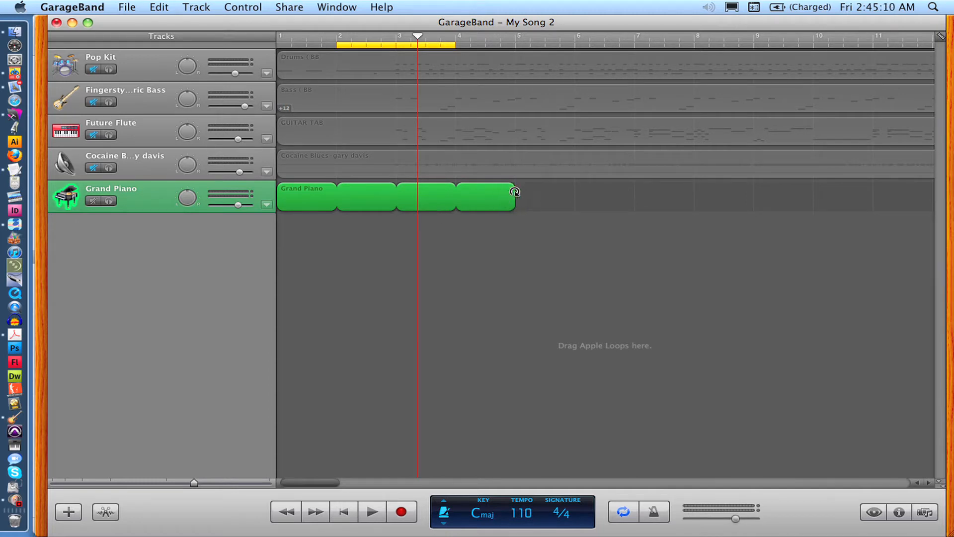
left_click_drag(515, 191, 344, 210)
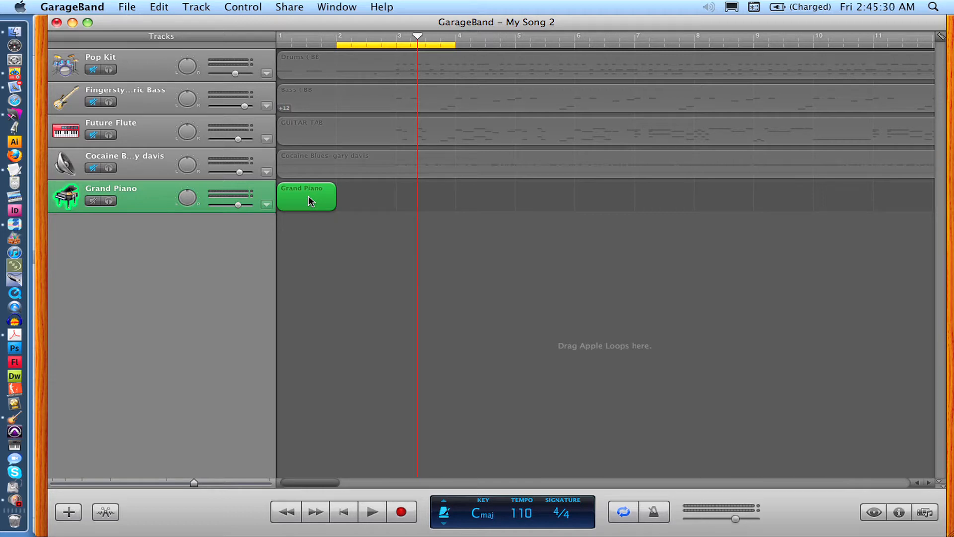
- Open the Grand Piano region in the editor, preview its Score view, and return to Piano Roll
double_click(308, 200)
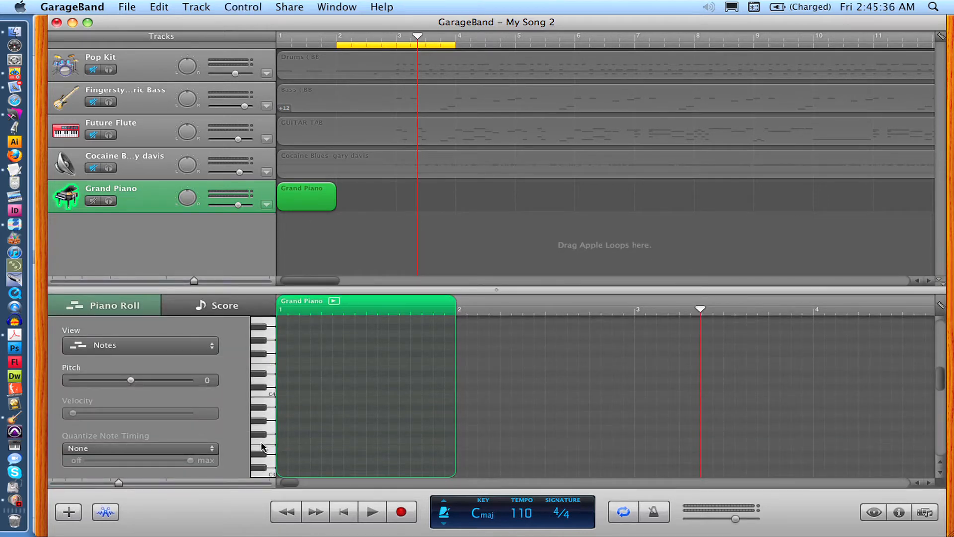
left_click(177, 307)
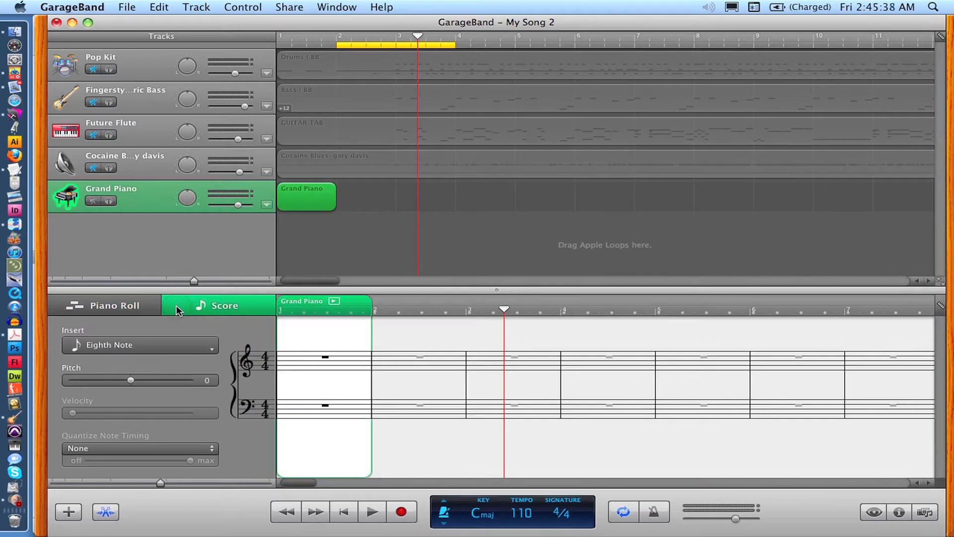
left_click(128, 308)
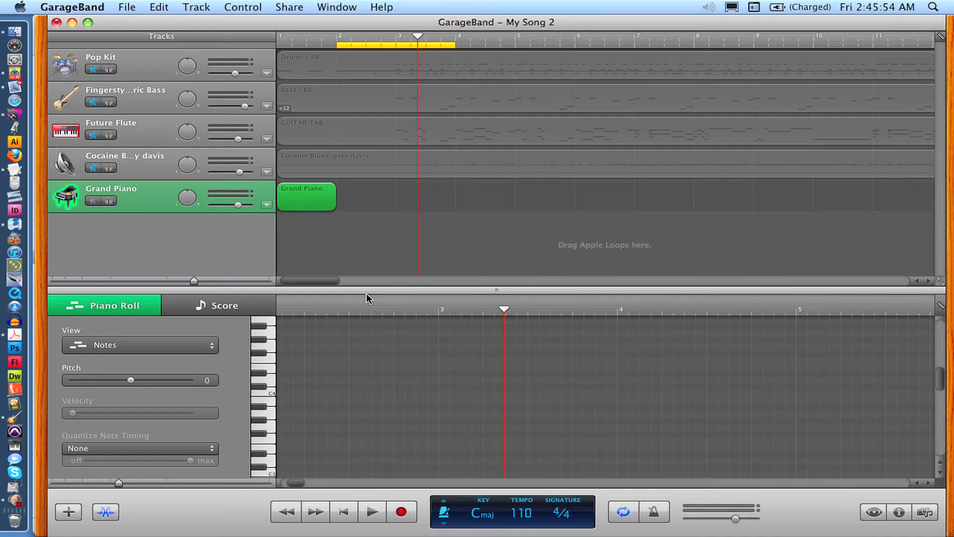
- Enlarge the piano roll editor and scroll through its keyboard range, auditioning a low key
left_click_drag(364, 291, 364, 224)
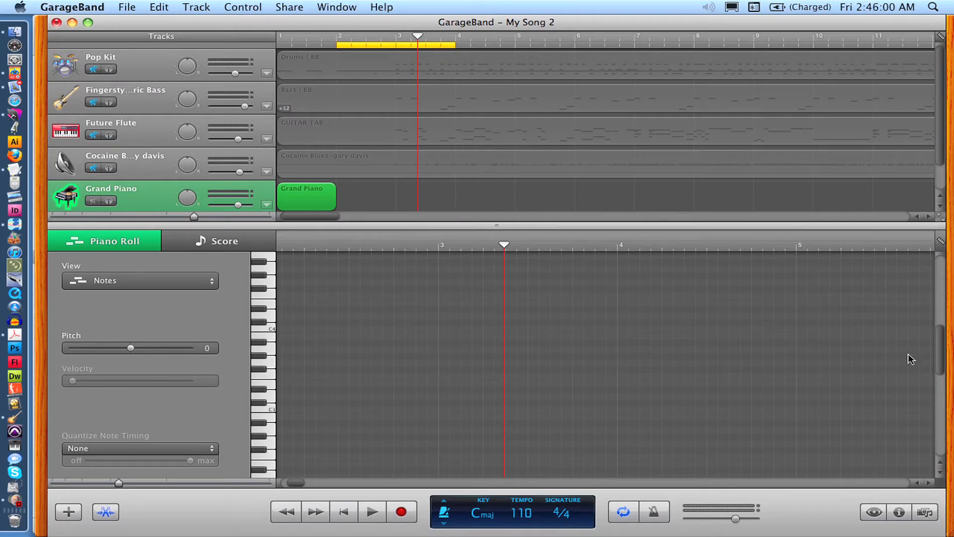
left_click_drag(940, 354, 944, 397)
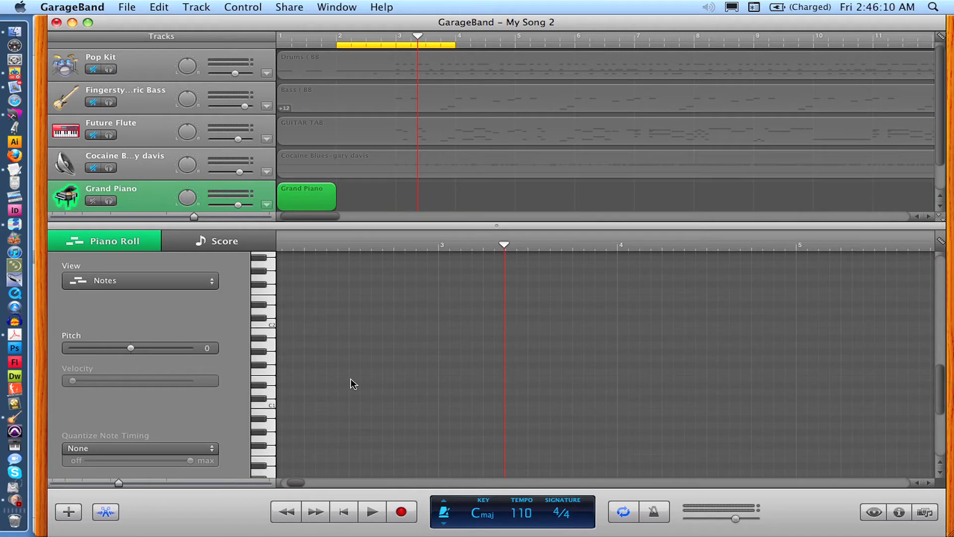
scroll(353, 383, "up", 3)
scroll(353, 383, "down", 1)
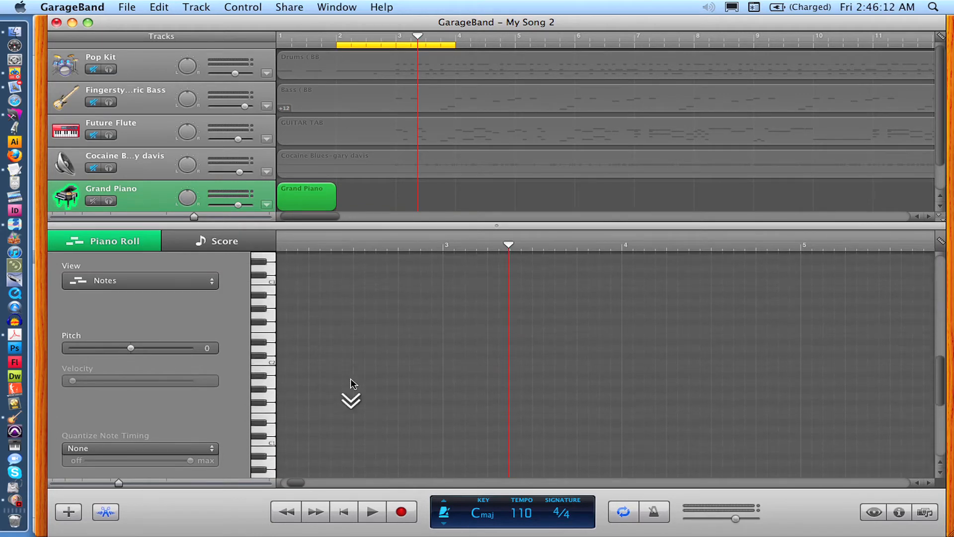
scroll(353, 383, "up", 3)
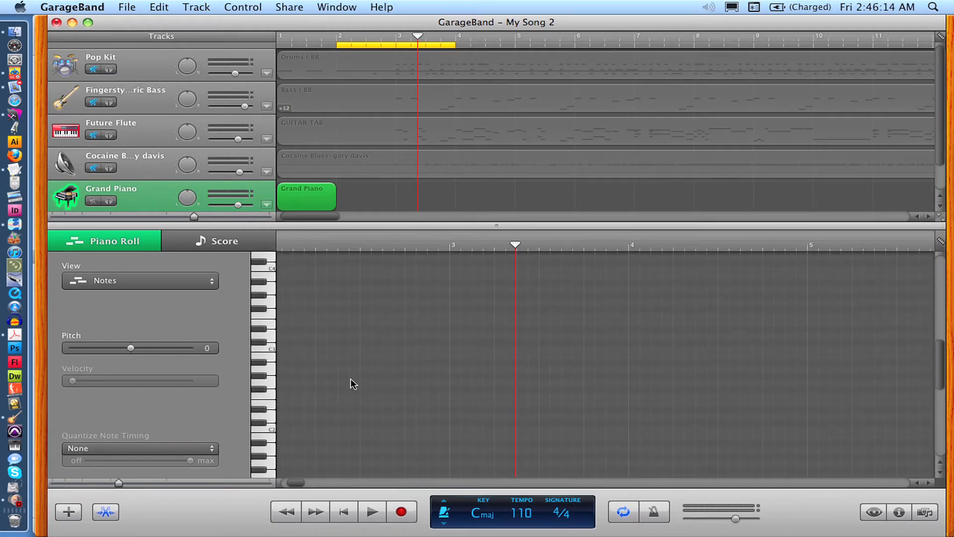
scroll(353, 384, "down", 4)
scroll(353, 384, "down", 2)
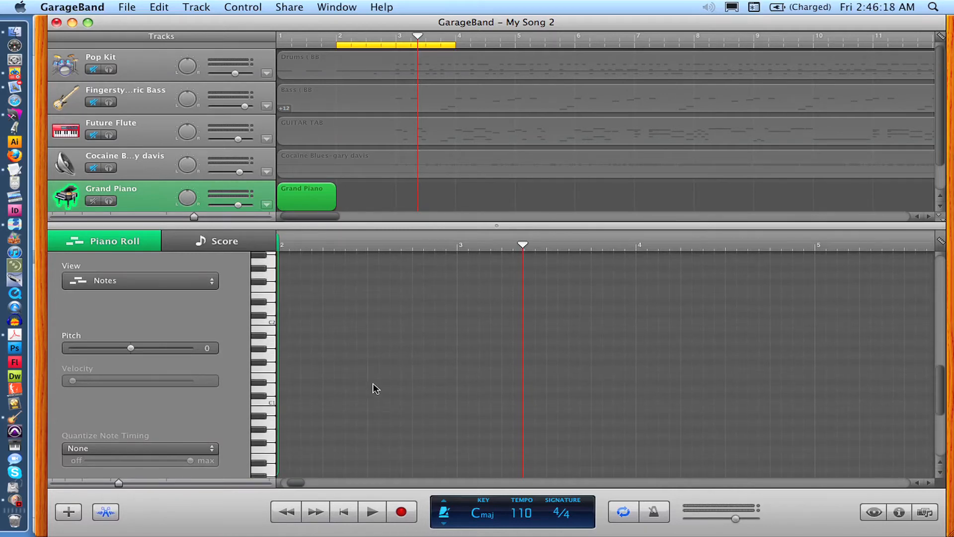
left_click(373, 384)
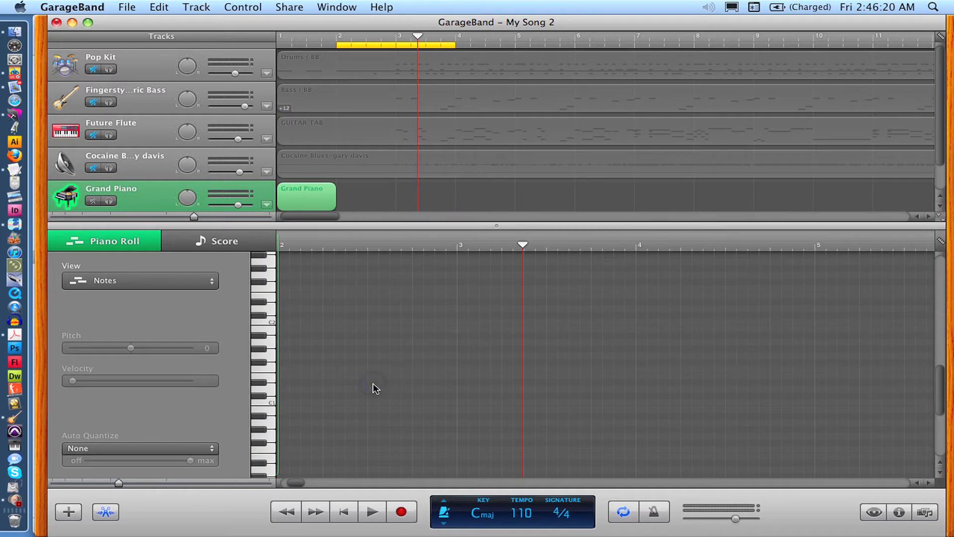
left_click_drag(373, 384, 360, 482)
left_click_drag(361, 467, 366, 306)
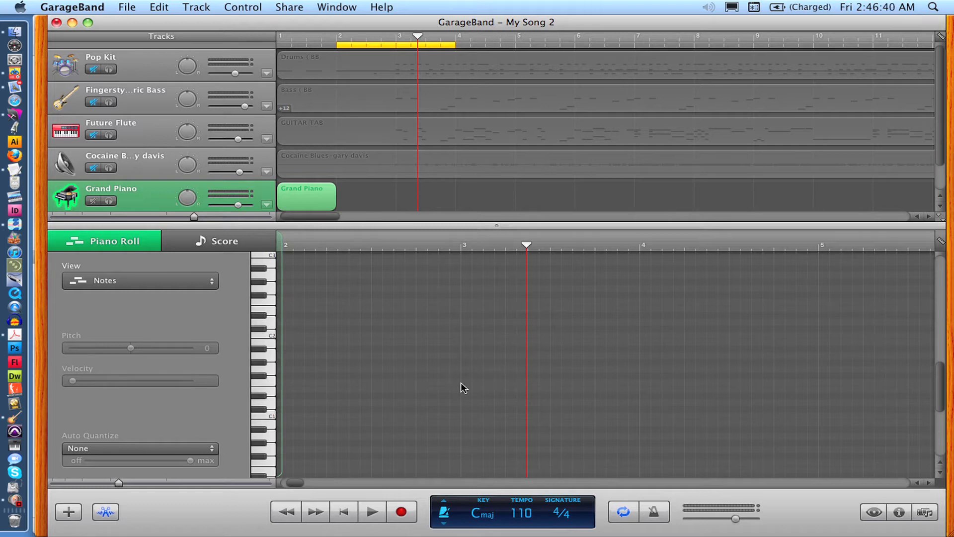
left_click(271, 415)
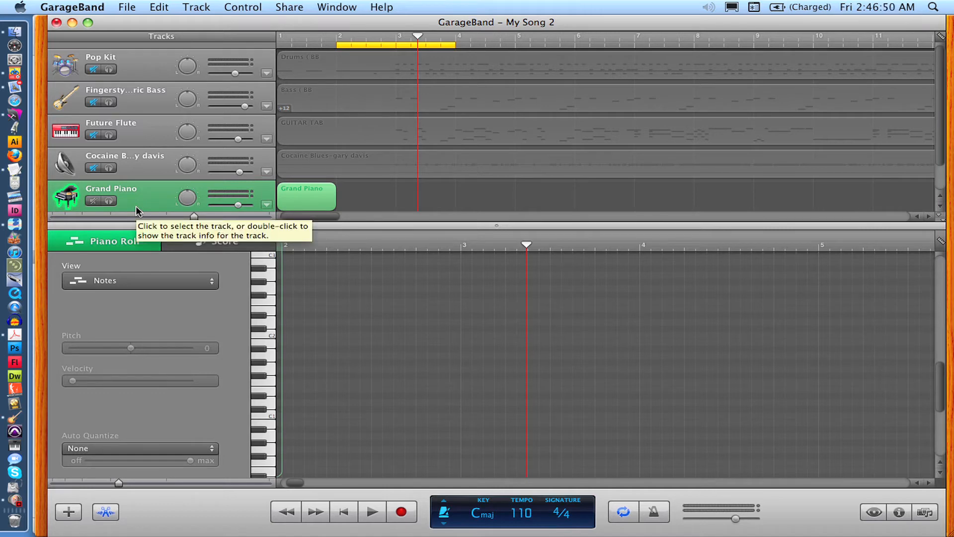
- Change the new track's instrument to the Studio Heavy Kit from Drum Kits
key("super+i")
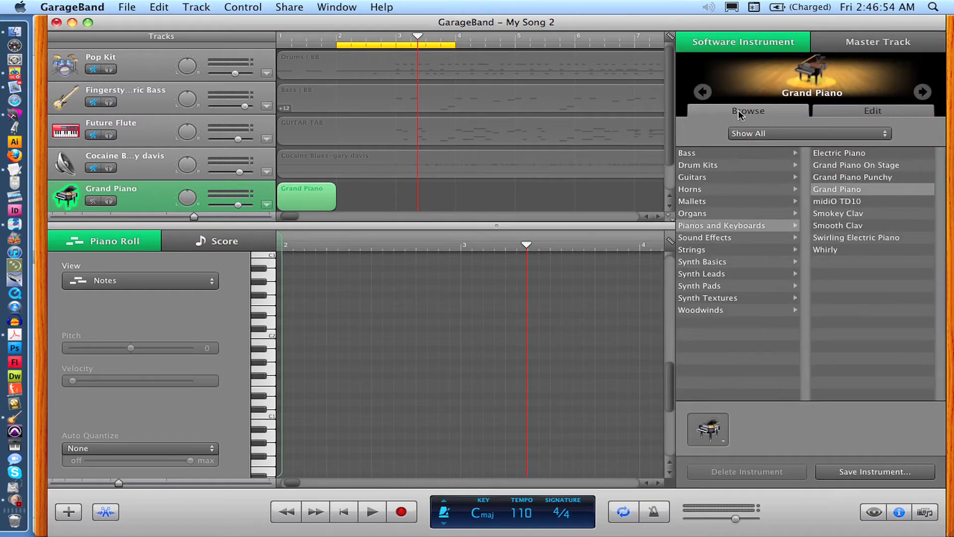
left_click(710, 169)
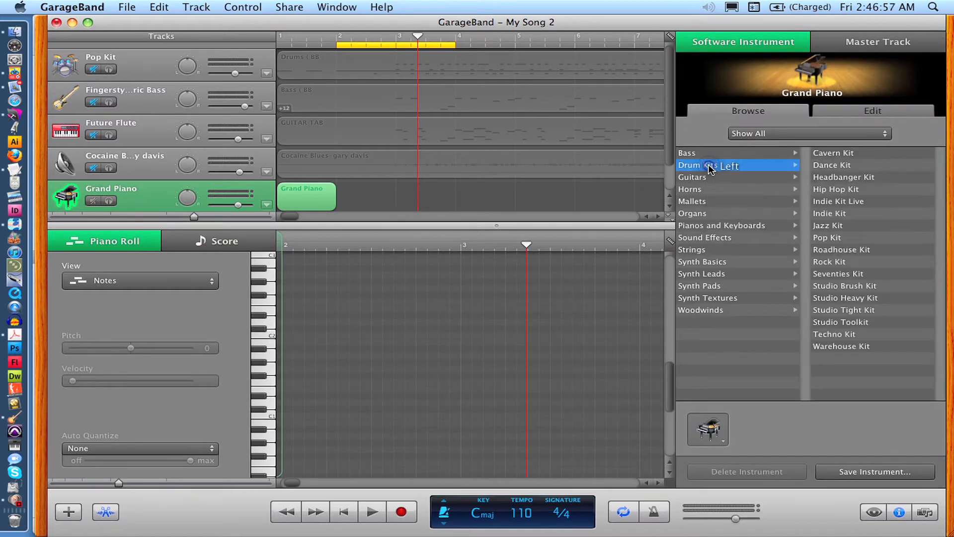
left_click(874, 302)
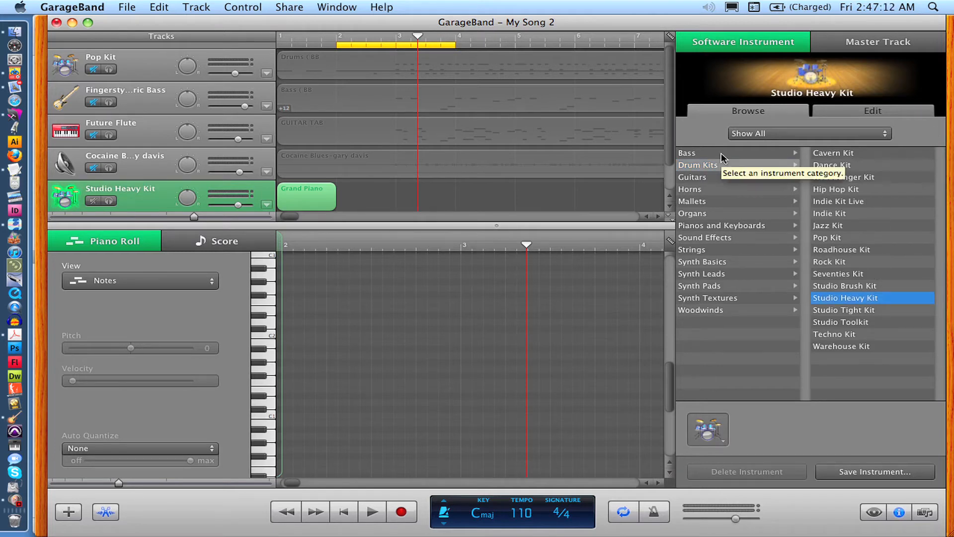
key("super+i")
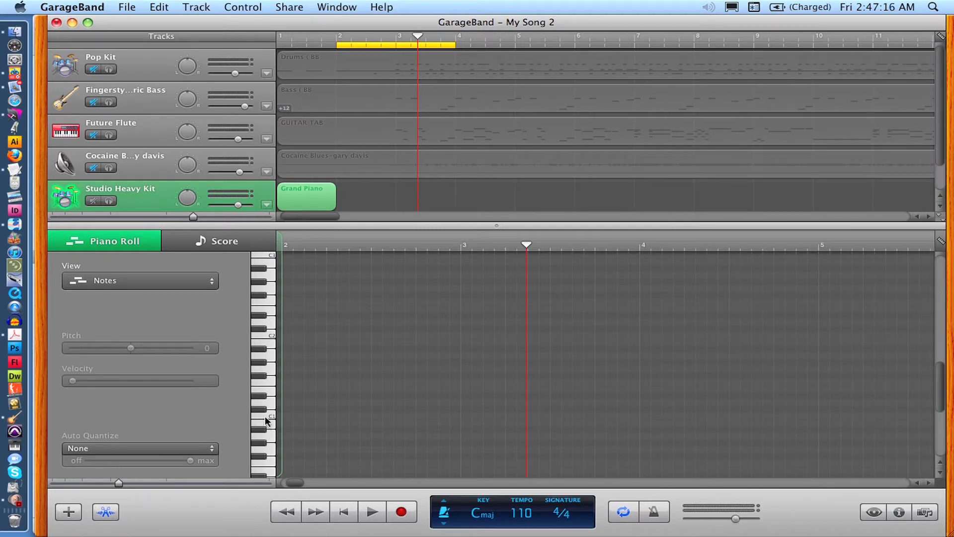
- Audition the drum sounds mapped to the piano roll keys one by one
left_click(269, 413)
left_click(270, 389)
left_click(271, 410)
left_click(271, 398)
left_click(272, 382)
left_click(271, 377)
left_click(271, 367)
left_click(273, 356)
left_click(274, 346)
left_click(270, 337)
left_click(258, 283)
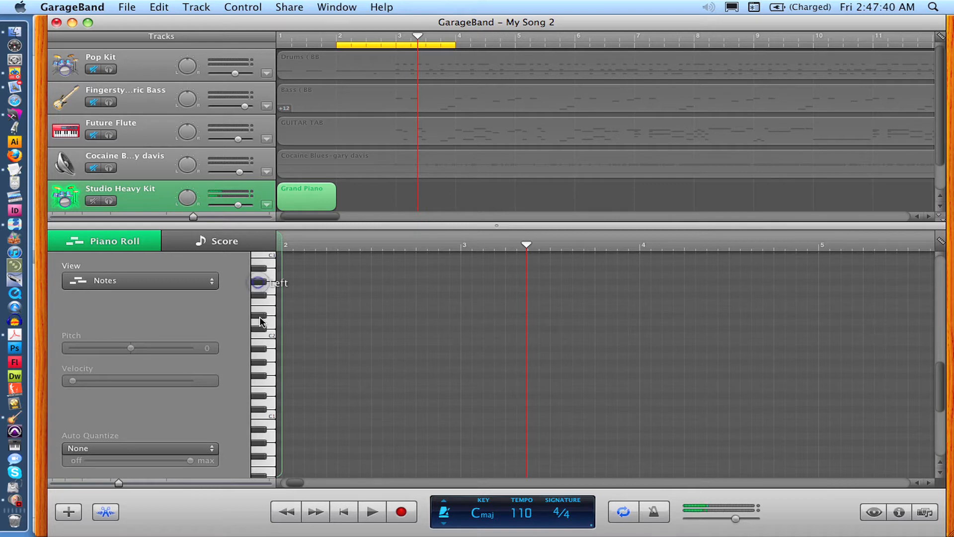
left_click(260, 401)
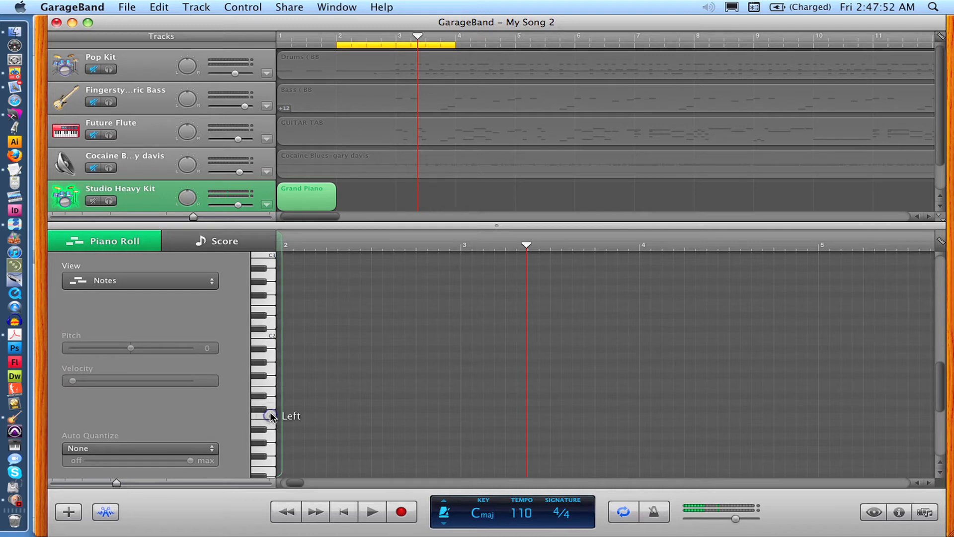
left_click(269, 392)
- Set the piano roll grid to 1/8 Note
left_click(939, 241)
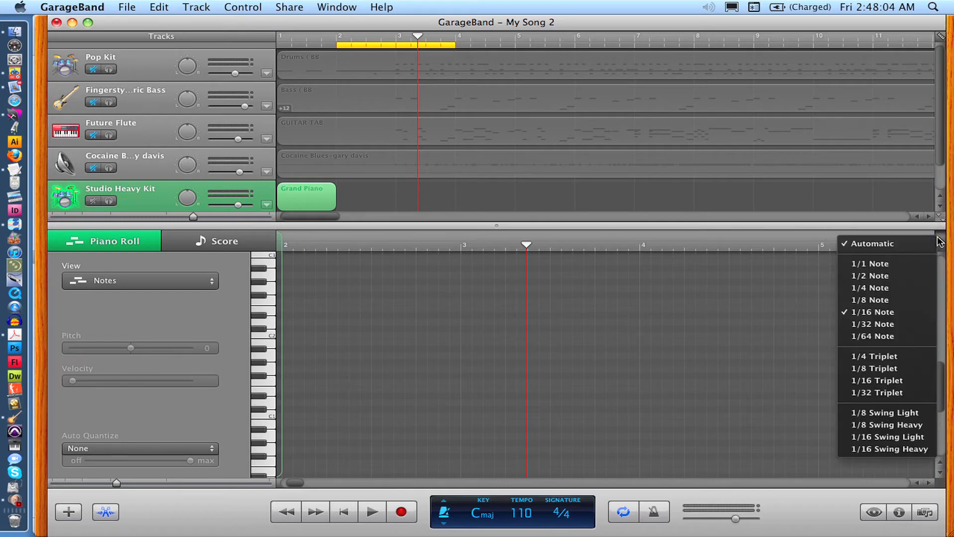
left_click(939, 242)
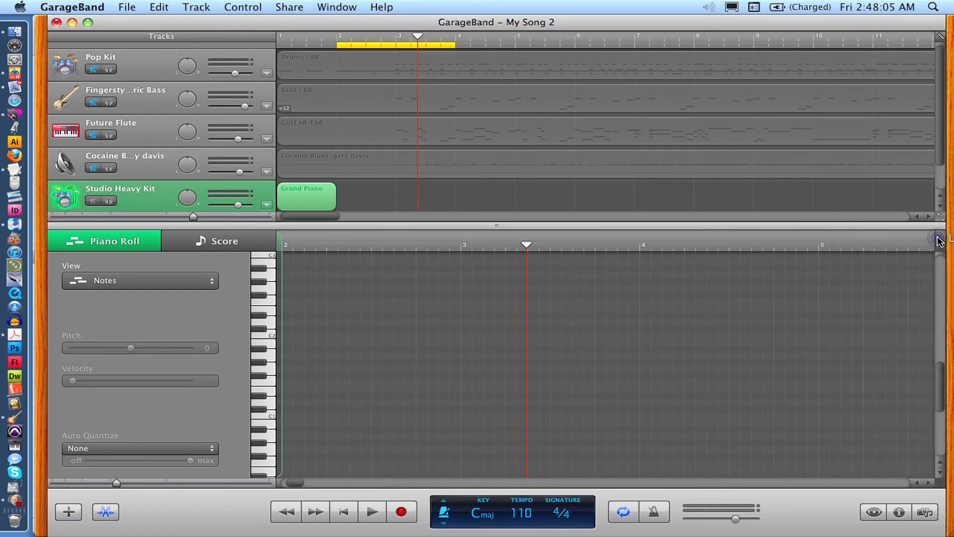
left_click(940, 38)
left_click(940, 39)
left_click(940, 242)
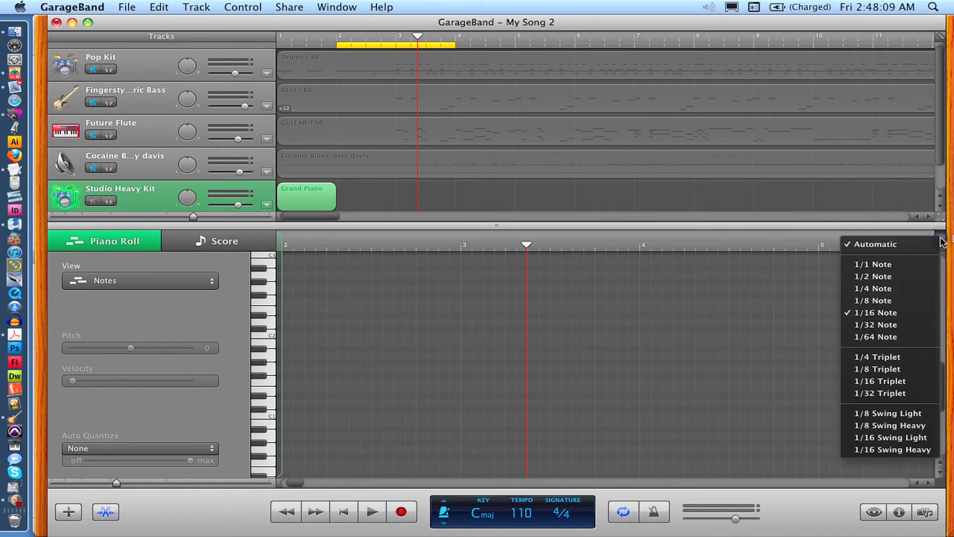
left_click(916, 300)
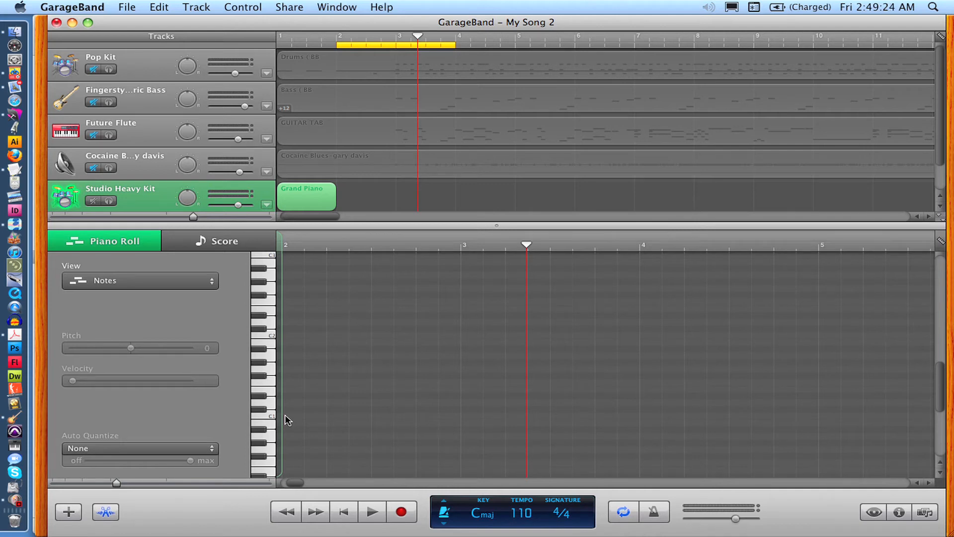
- Turn off cycle mode and return the playhead to the start of the song
scroll(280, 418, "left", 3)
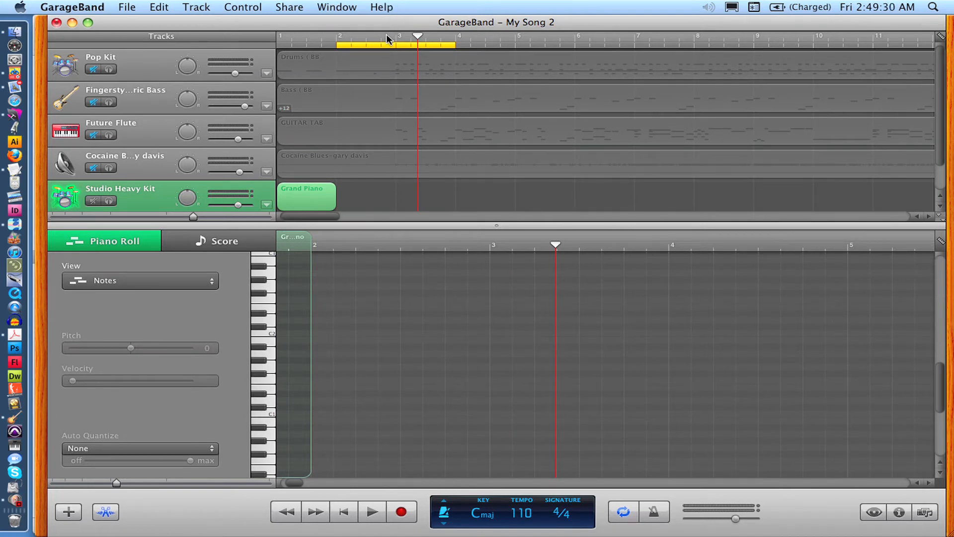
key("c")
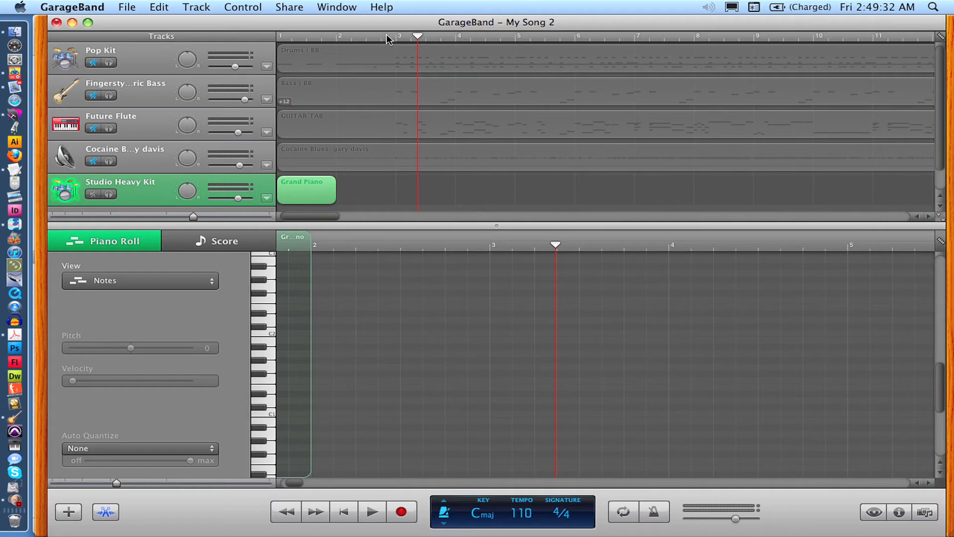
key("Return")
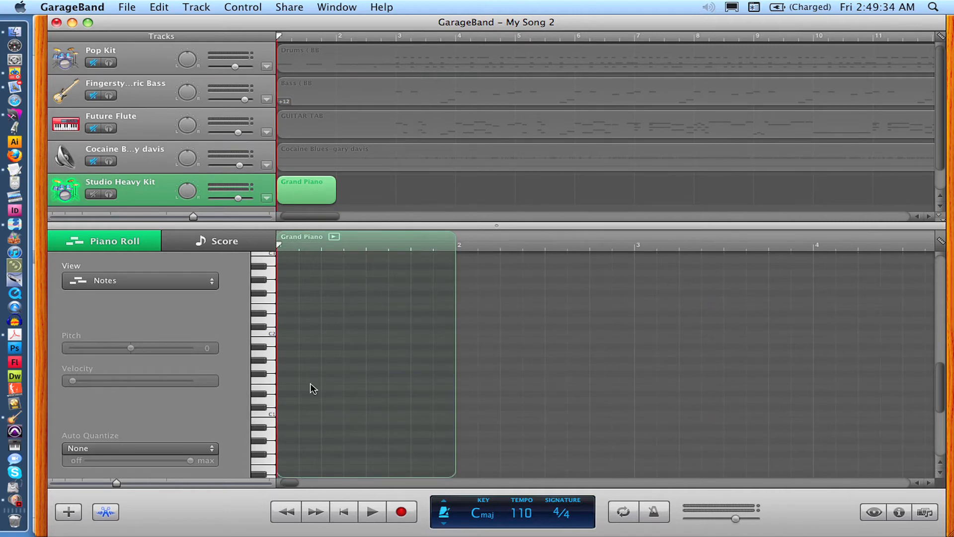
left_click(279, 250)
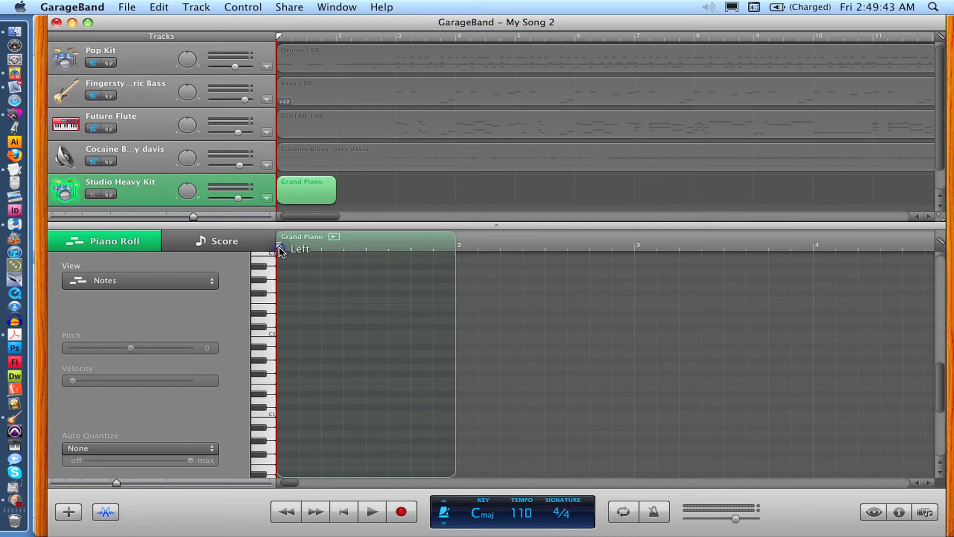
left_click(460, 246)
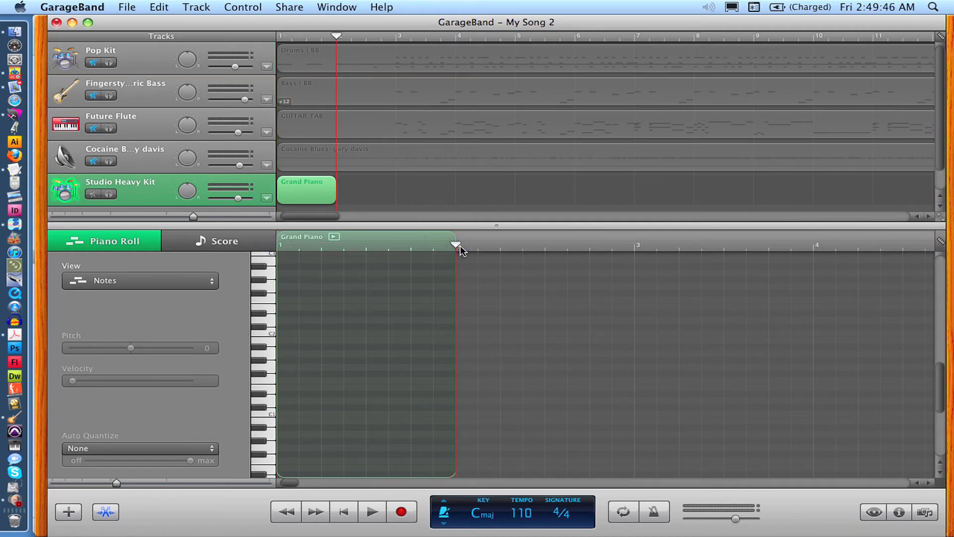
left_click_drag(458, 246, 300, 259)
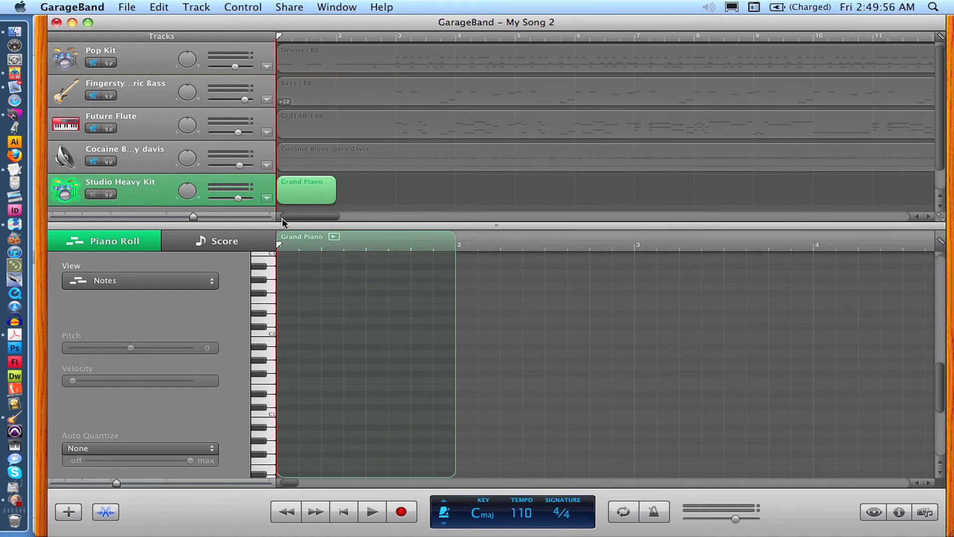
- Add a C1 kick note on the first beat of the drum region
left_click(285, 412)
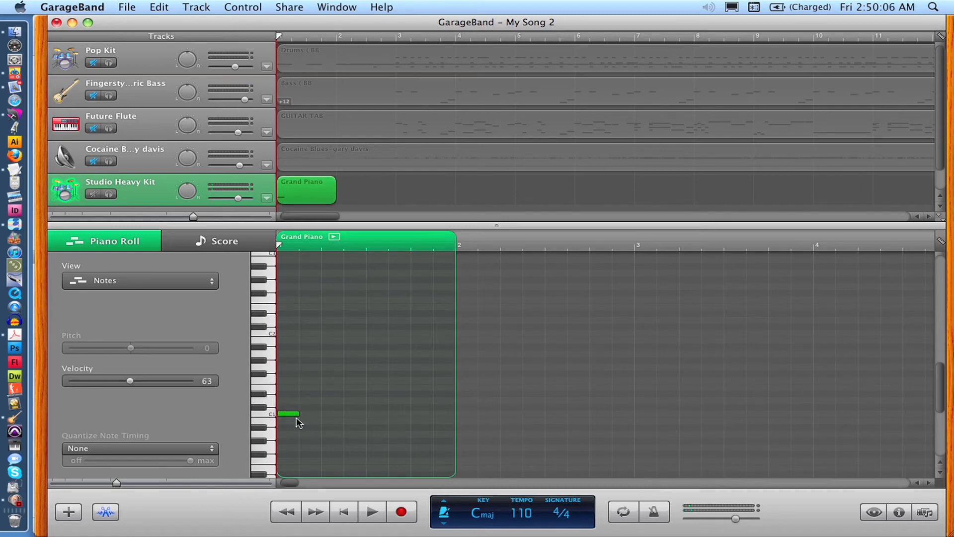
mouse_move(291, 419)
left_click(271, 385)
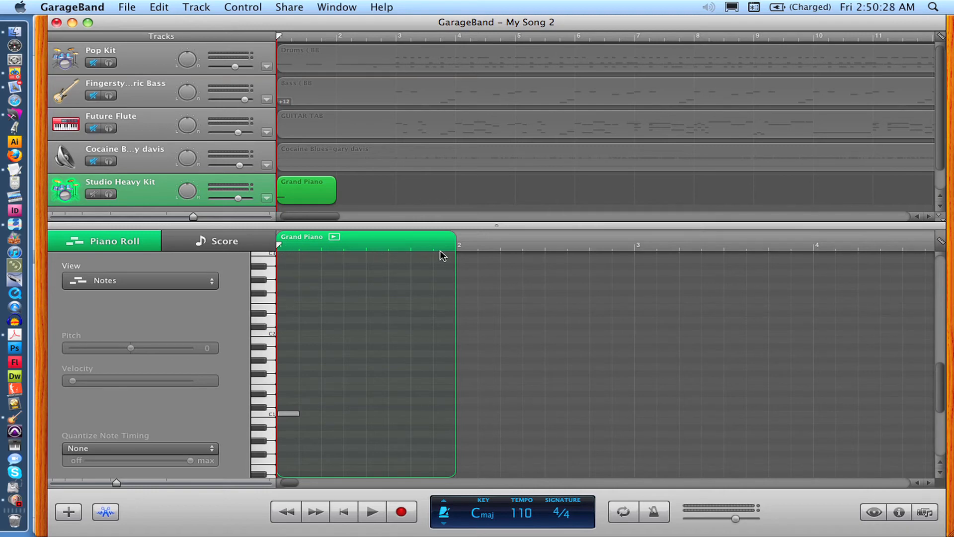
left_click(323, 248)
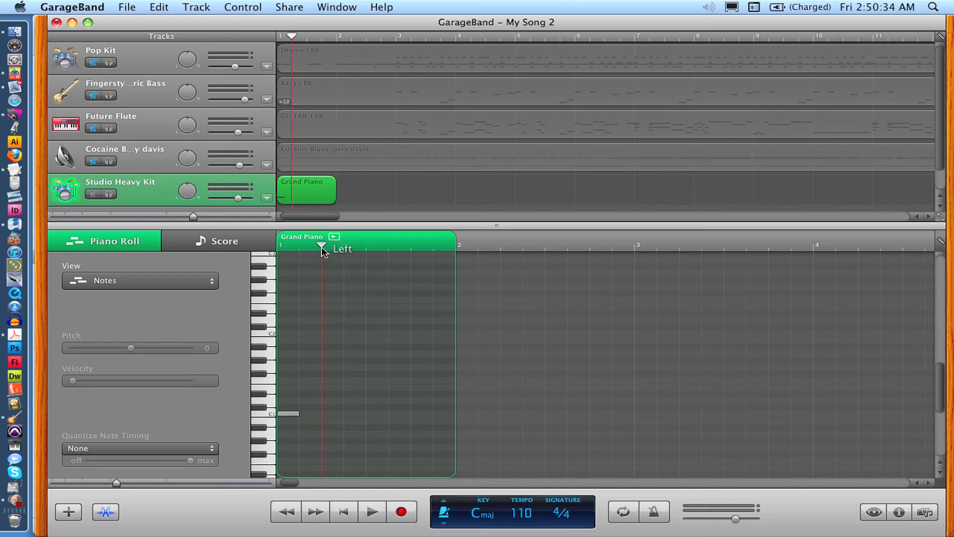
left_click_drag(321, 246, 270, 247)
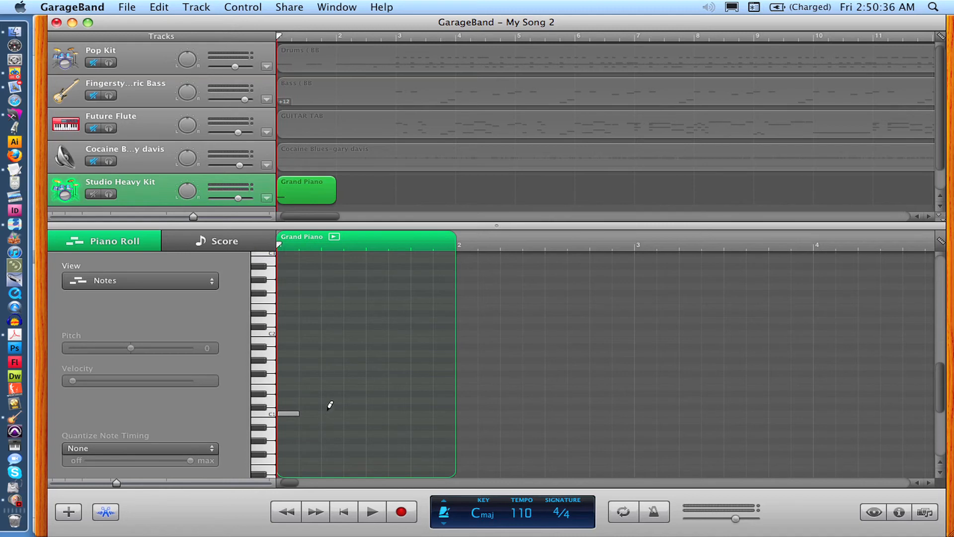
- Add a D1 snare note on beat 2 and a C1 kick note on the off-beat after it
left_click(332, 385, "super")
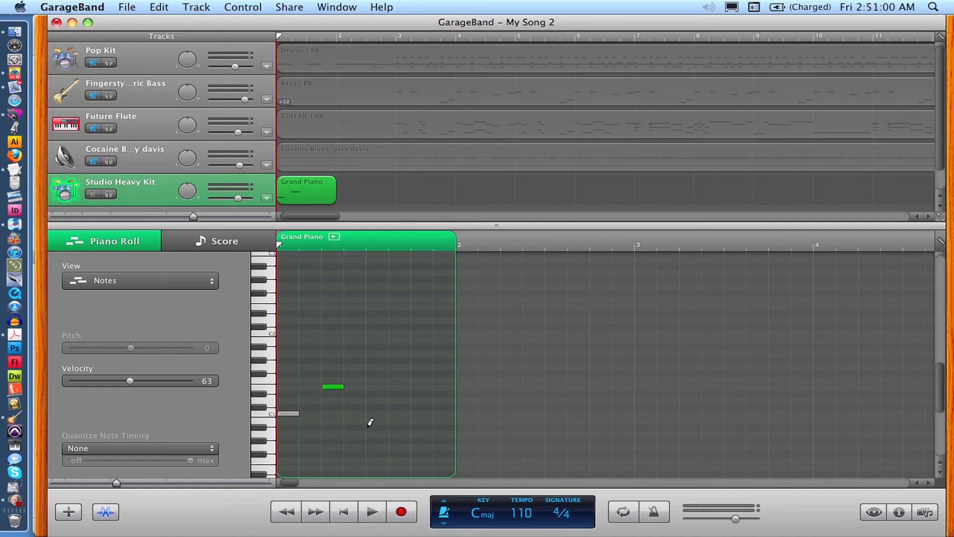
left_click(358, 412)
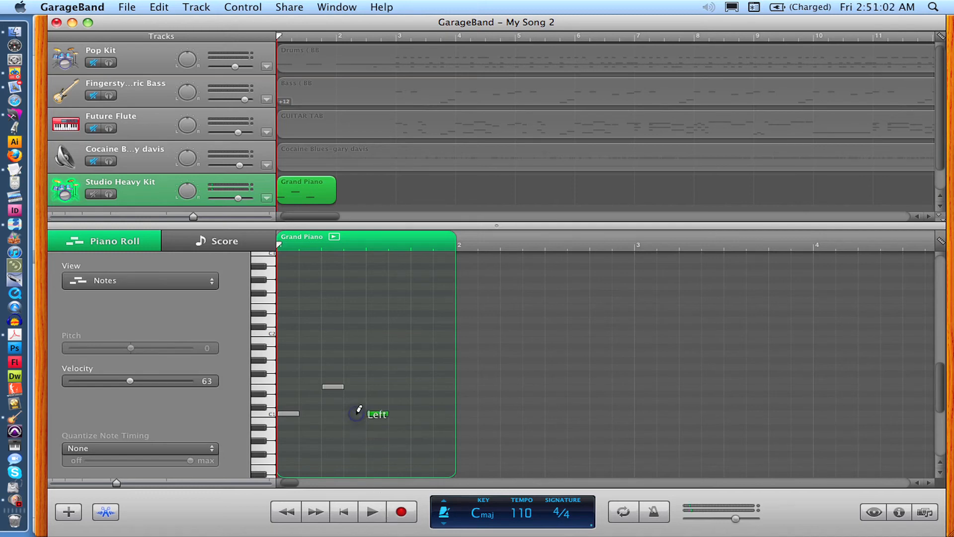
left_click(369, 413)
left_click(378, 414)
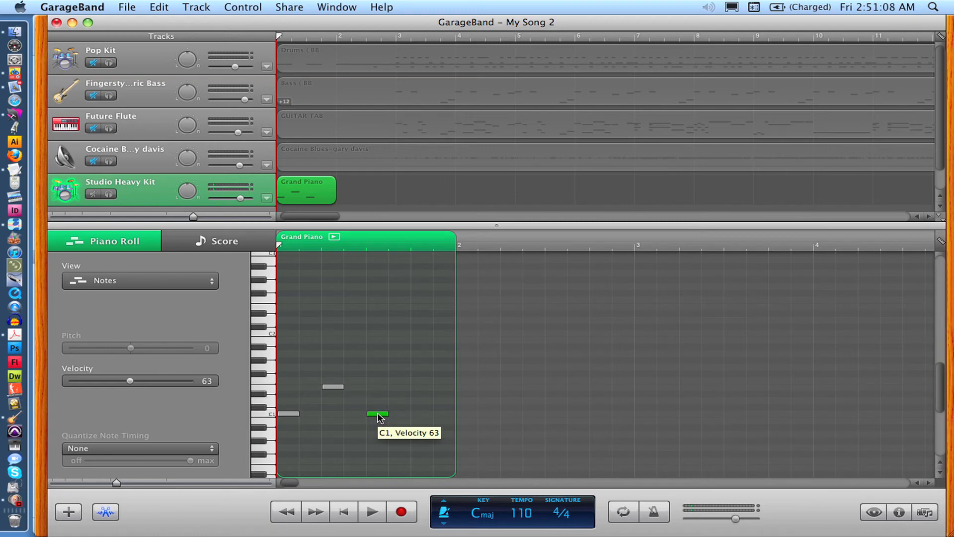
left_click_drag(378, 417, 356, 421)
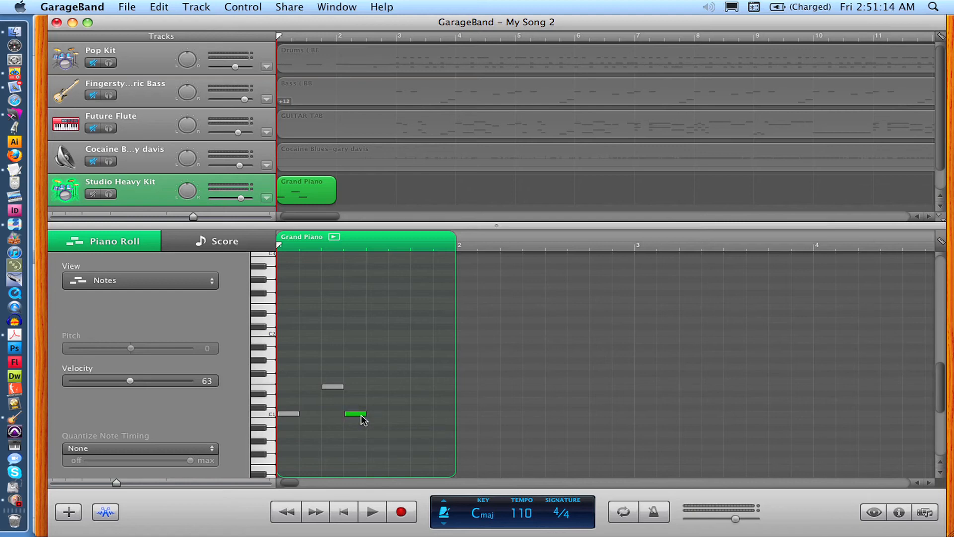
mouse_move(366, 415)
left_mouse_down()
mouse_move(390, 416)
mouse_move(368, 416)
left_mouse_up()
left_click(349, 416)
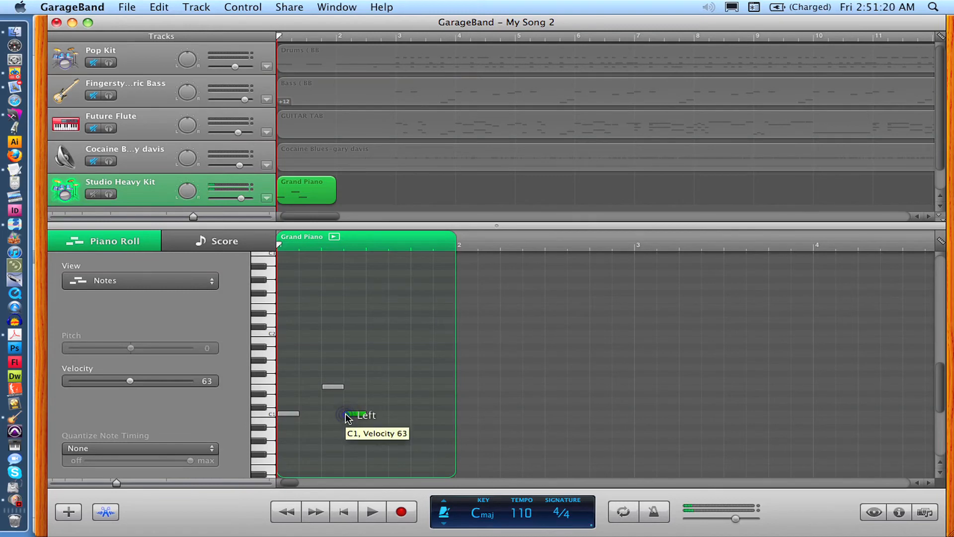
left_click_drag(349, 416, 368, 415)
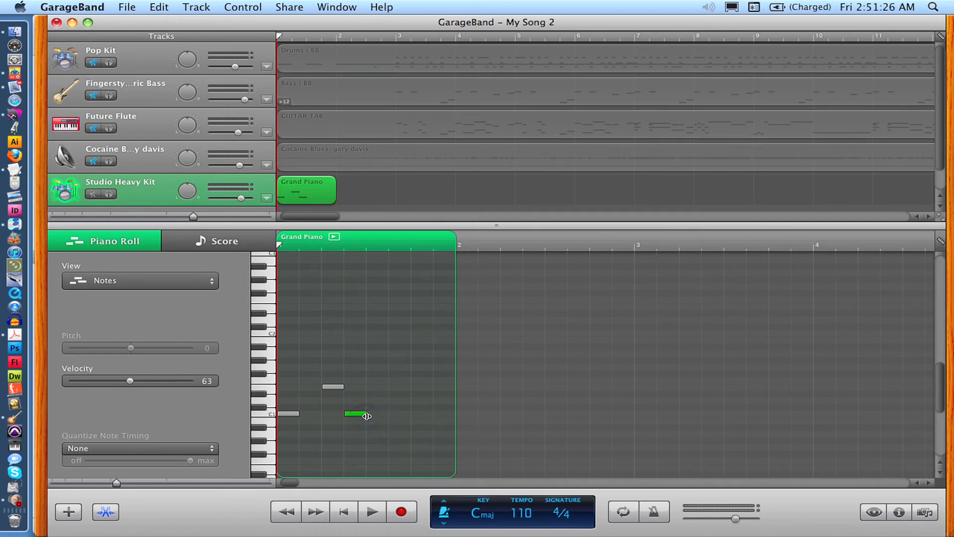
- Add another C1 kick note on beat 3, directly after the previous kick
left_click(357, 419)
left_click_drag(355, 415, 376, 420)
key("Delete")
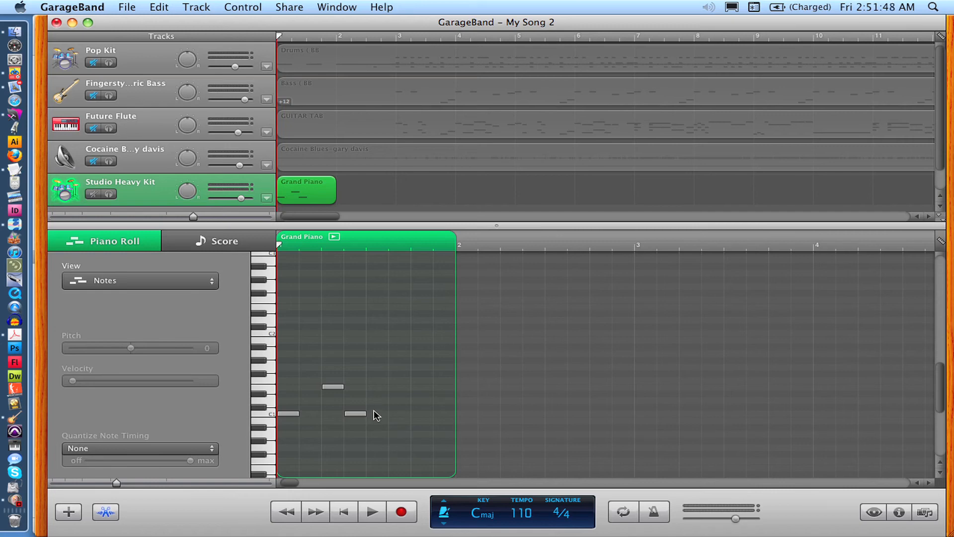
left_click(377, 414, "super")
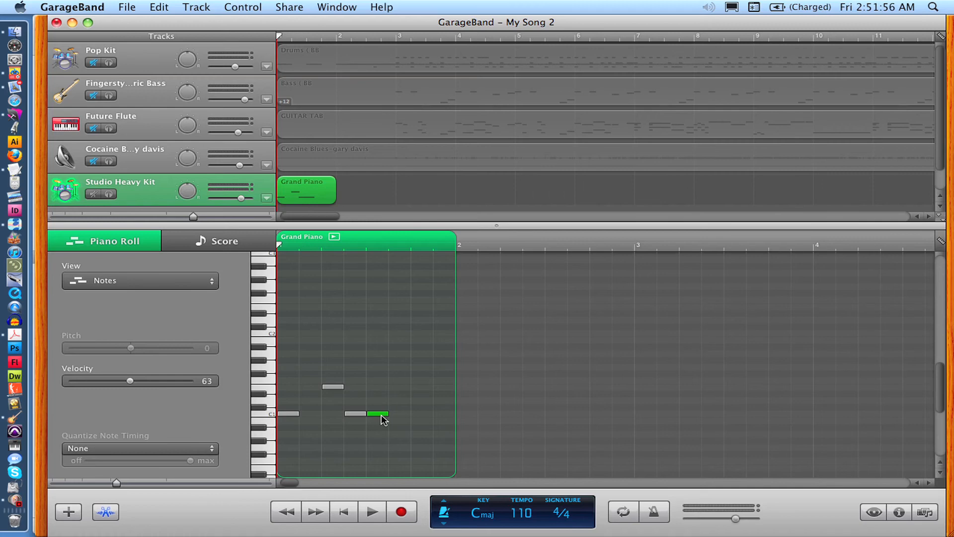
key("Delete")
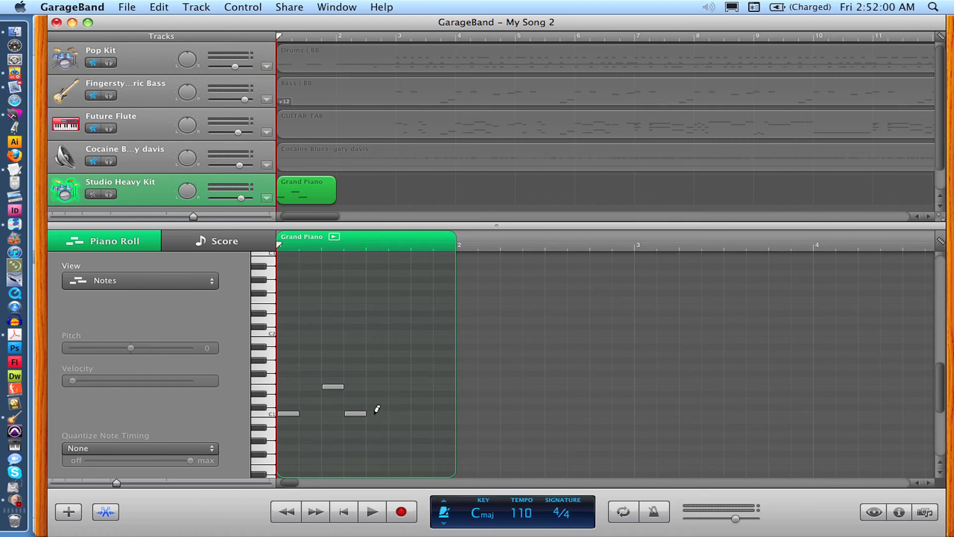
left_click(375, 412, "super")
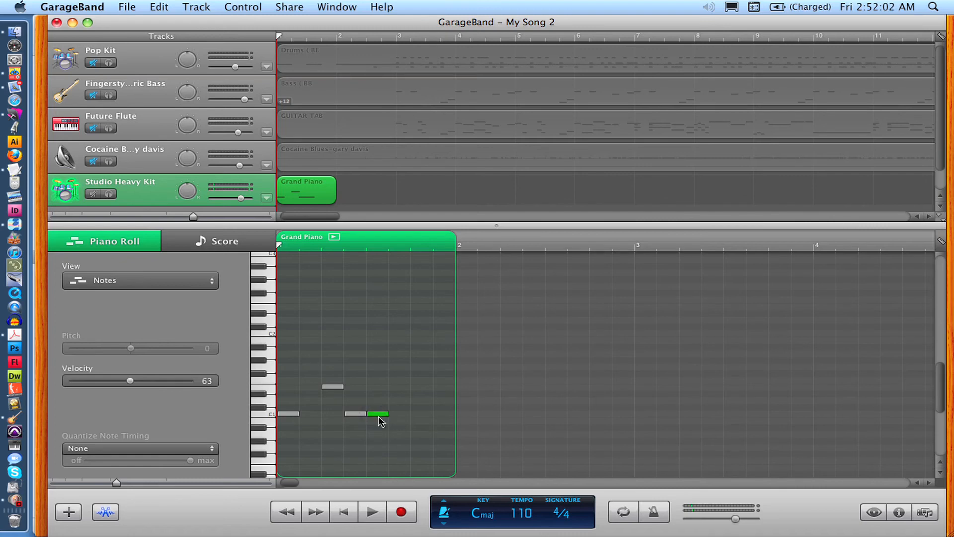
key("Delete")
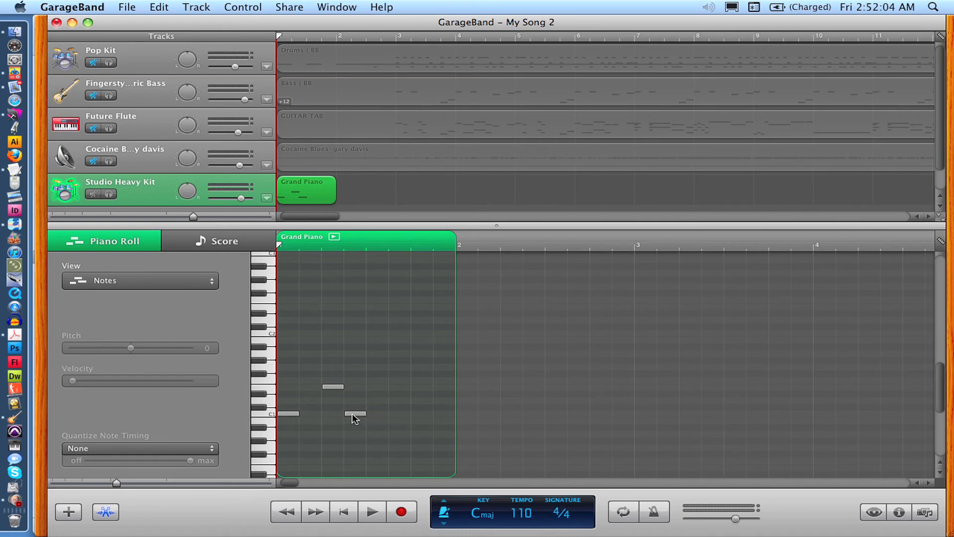
left_click_drag(351, 414, 371, 415)
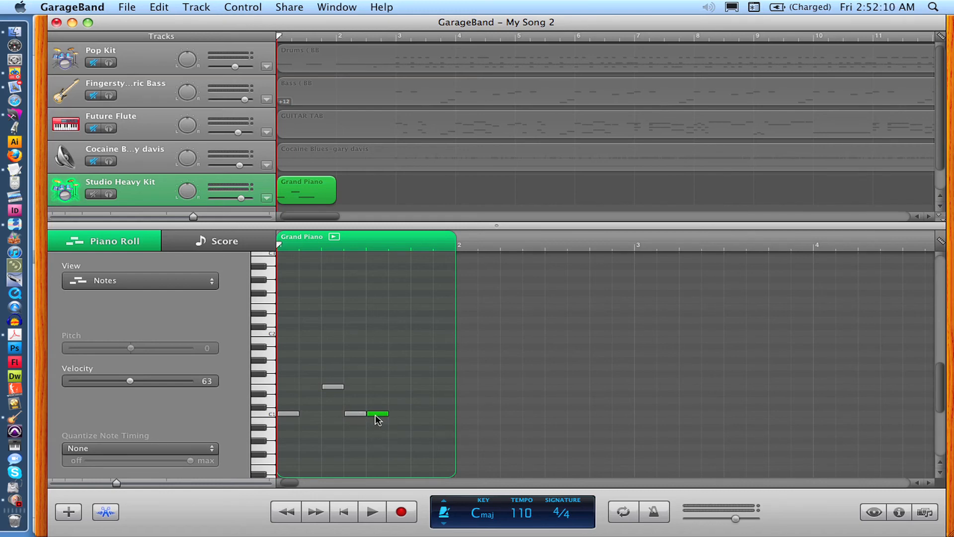
- Add a D1 snare note on beat 4 of the bar
mouse_move(378, 419)
left_click(422, 387, "super")
double_click(346, 182)
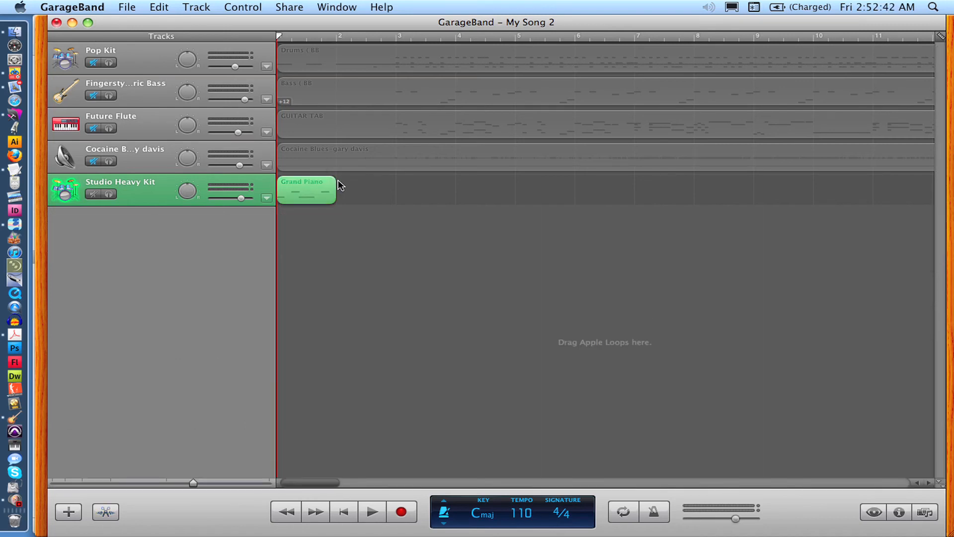
key("super+e")
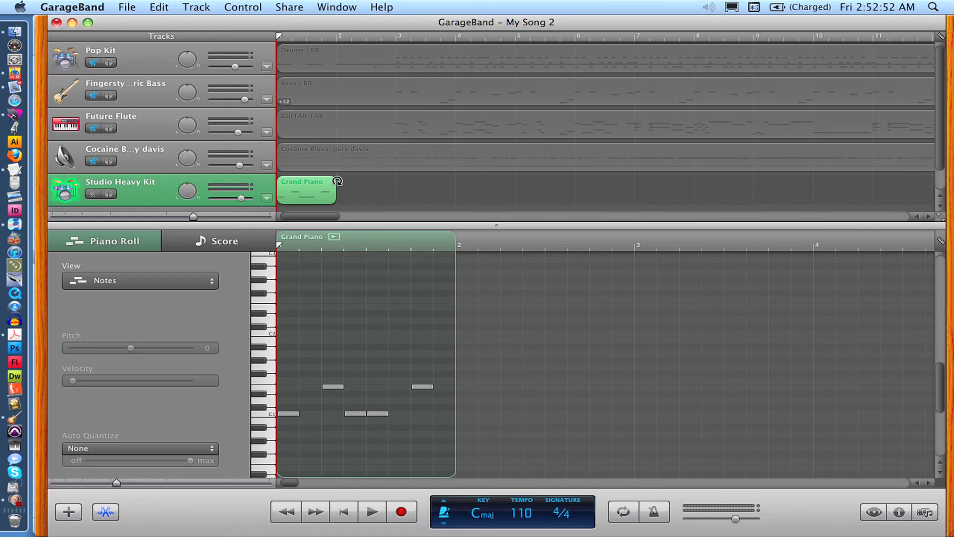
- Loop the drum region so it repeats across four bars, and play it back from the start
left_click_drag(337, 181, 504, 191)
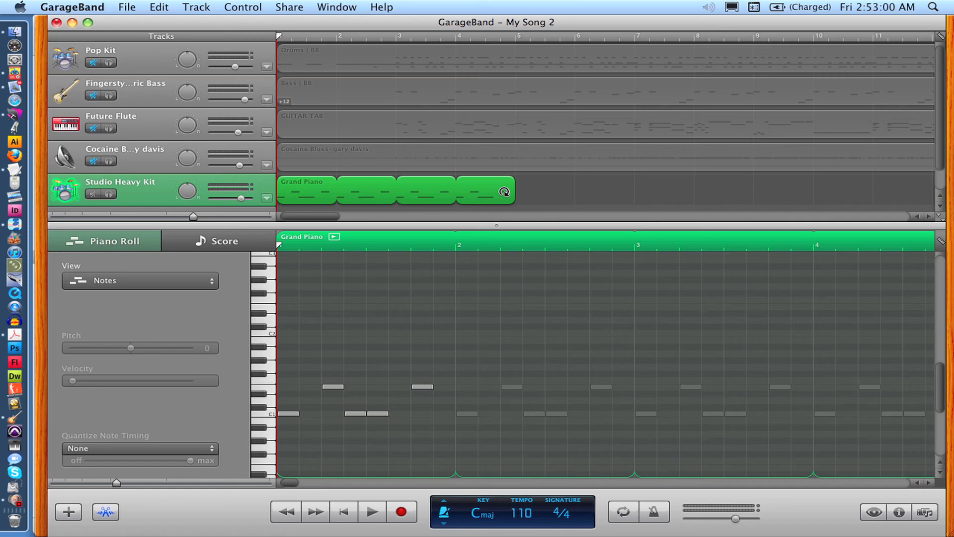
key("Return")
key("Return")
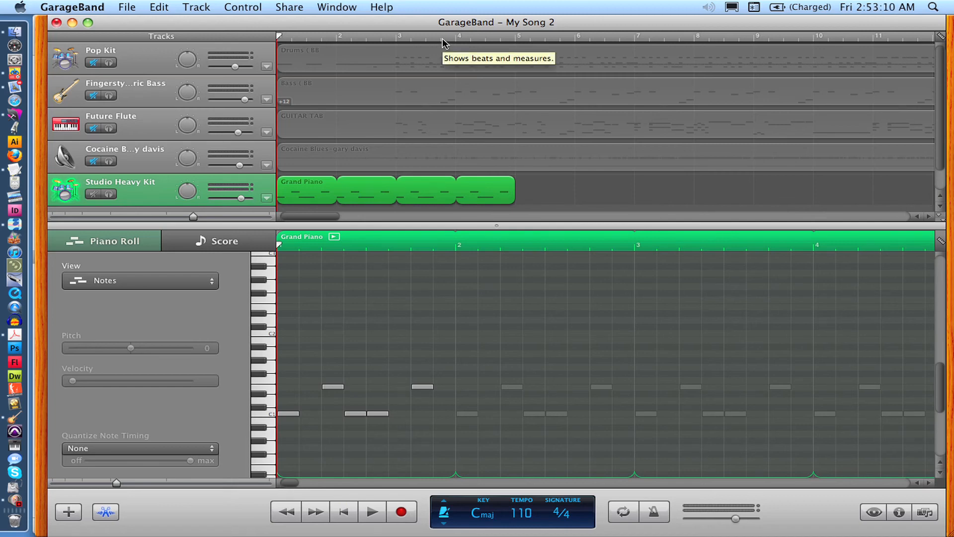
key("space")
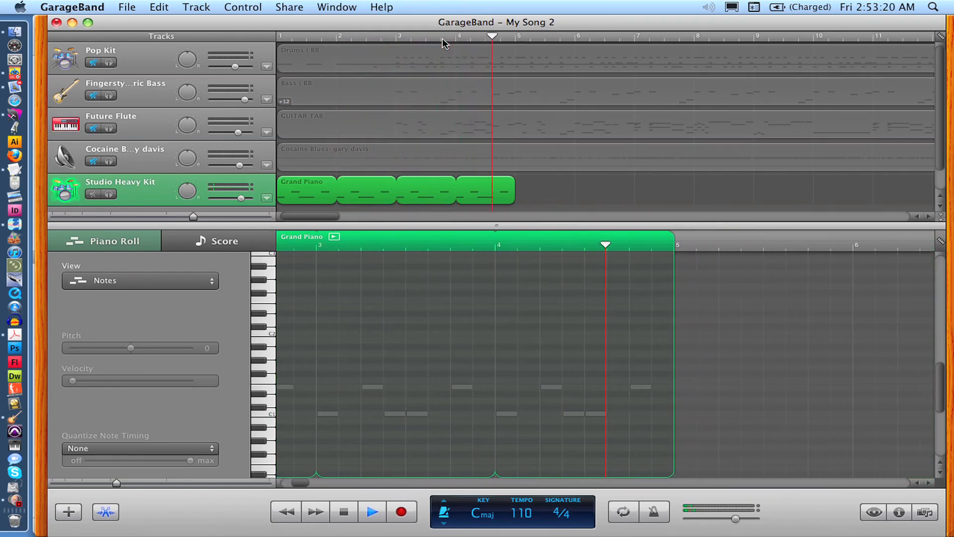
key("space")
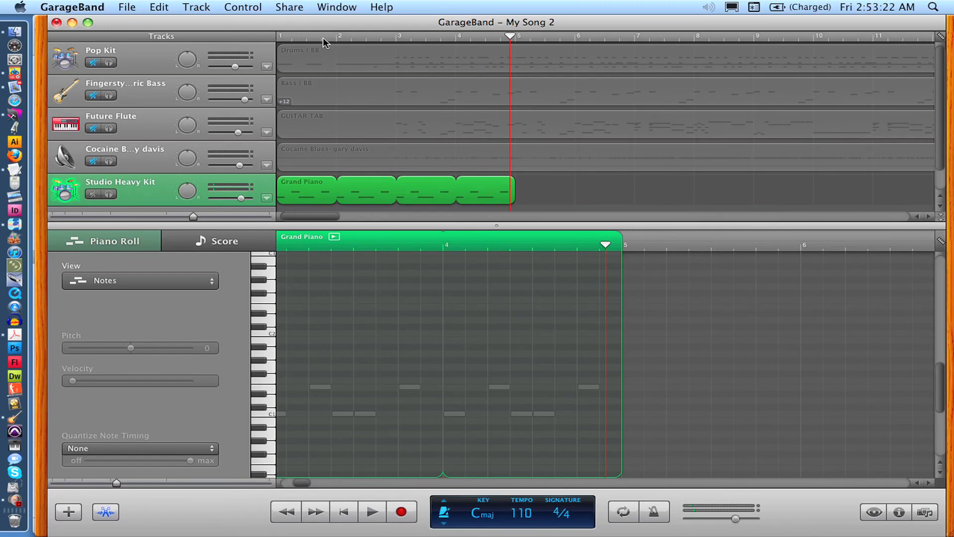
- Turn on cycle mode, set the cycle region to span the first four bars, and play it
key("c")
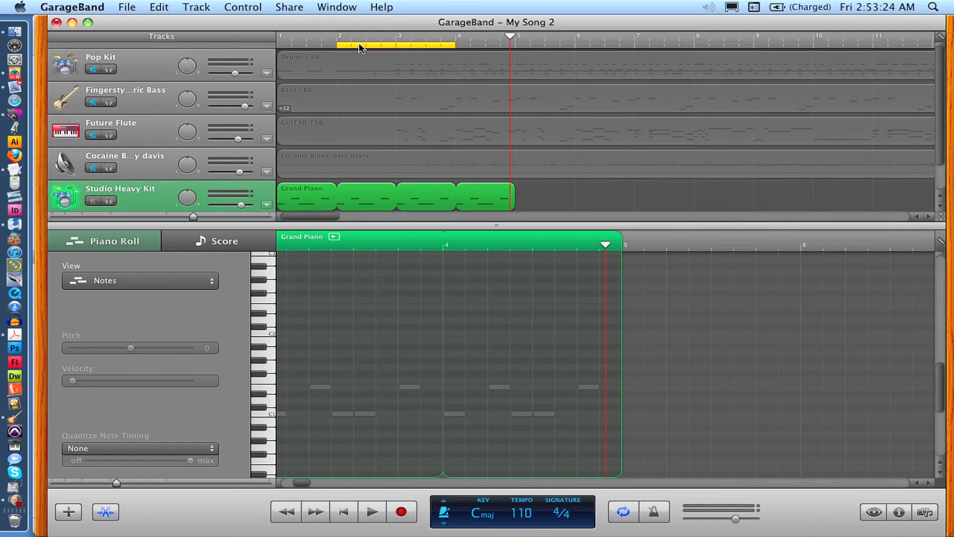
left_click_drag(359, 43, 293, 49)
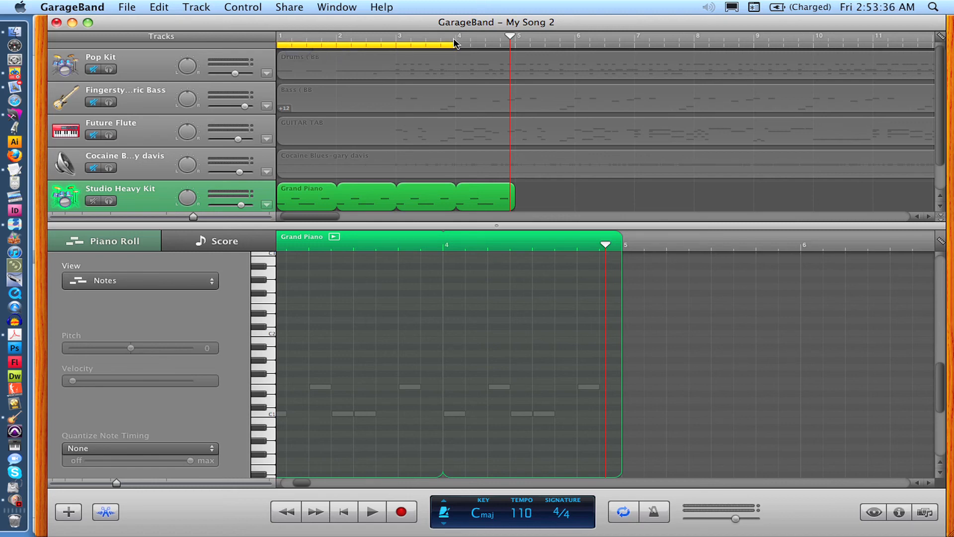
left_click_drag(454, 43, 508, 44)
left_click(400, 45)
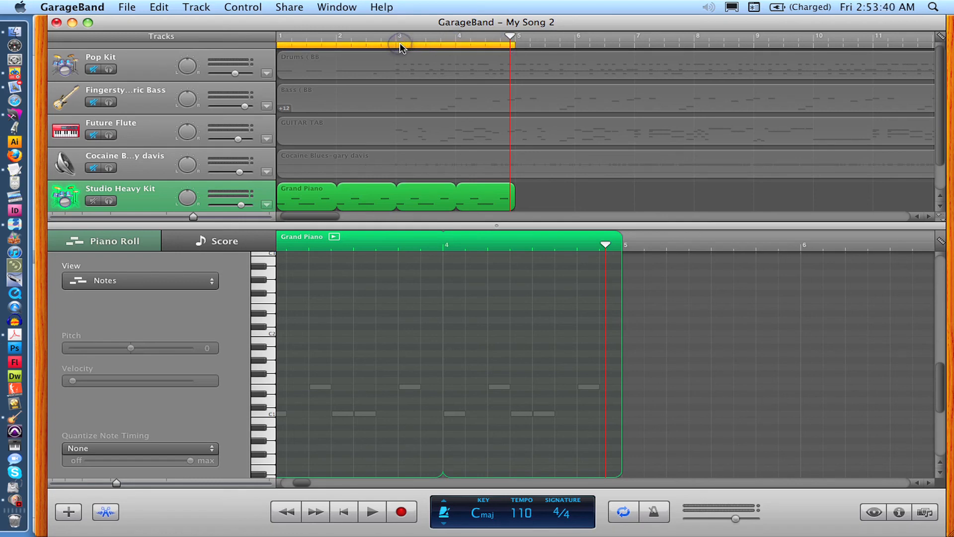
mouse_move(400, 43)
left_mouse_down()
mouse_move(522, 44)
mouse_move(355, 47)
mouse_move(533, 42)
mouse_move(397, 45)
left_mouse_up()
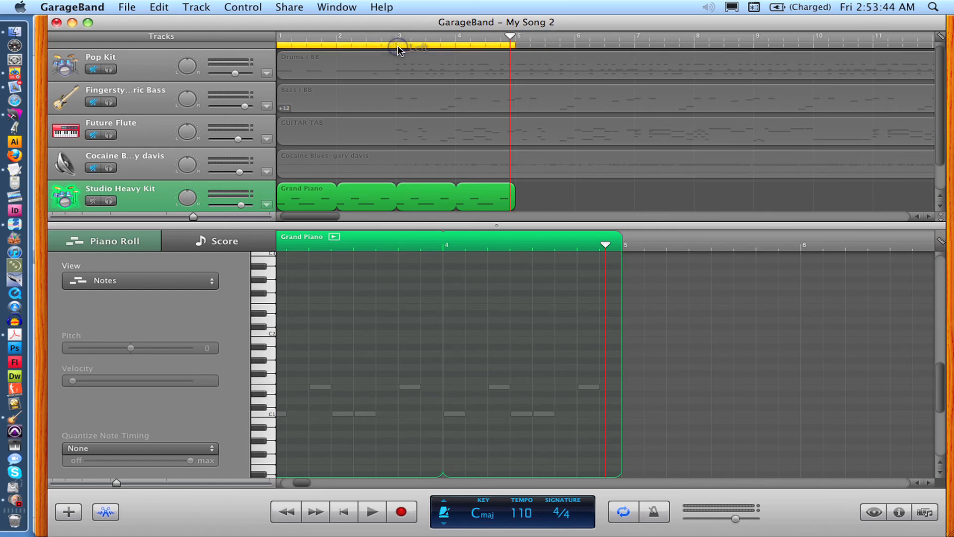
key("space")
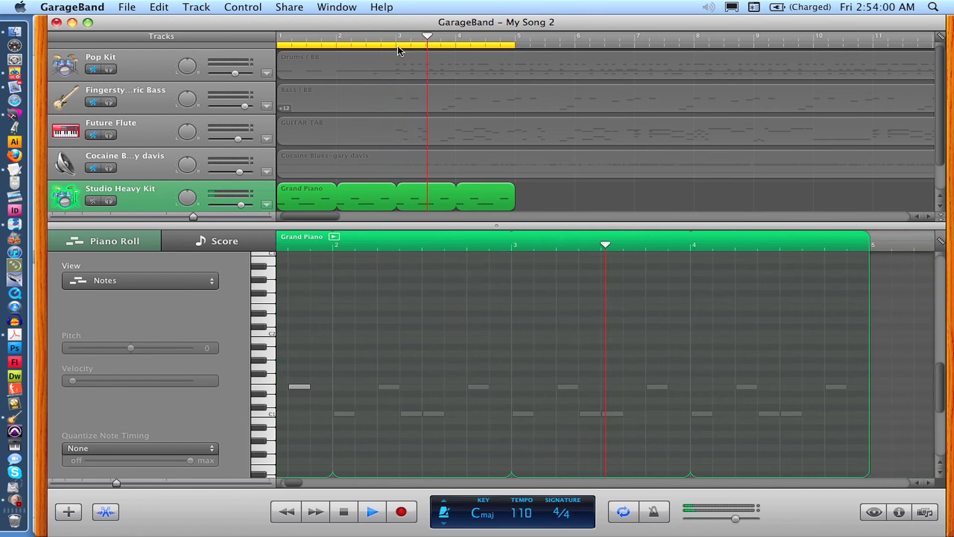
key("space")
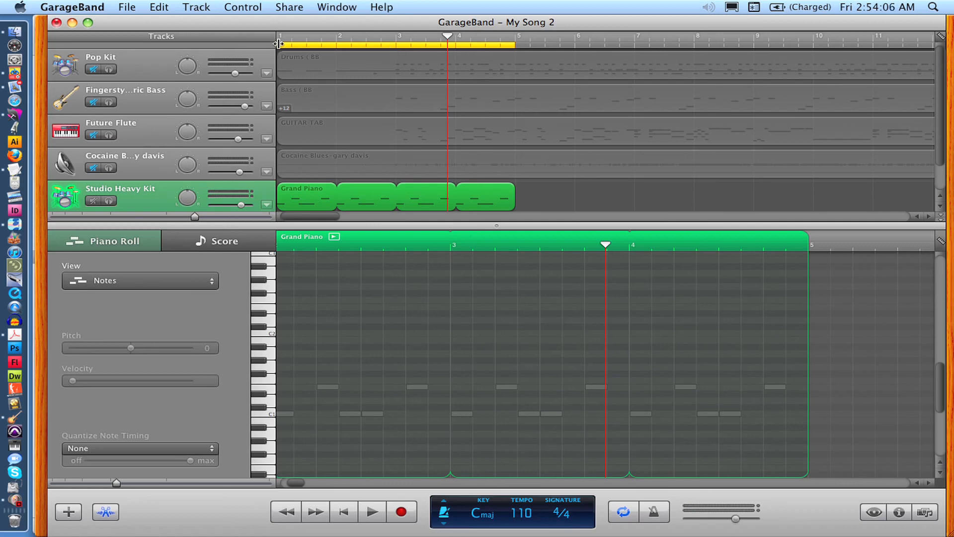
- Move the cycle region's start to bar 3 and play the looped section
left_click_drag(279, 44, 394, 45)
key("space")
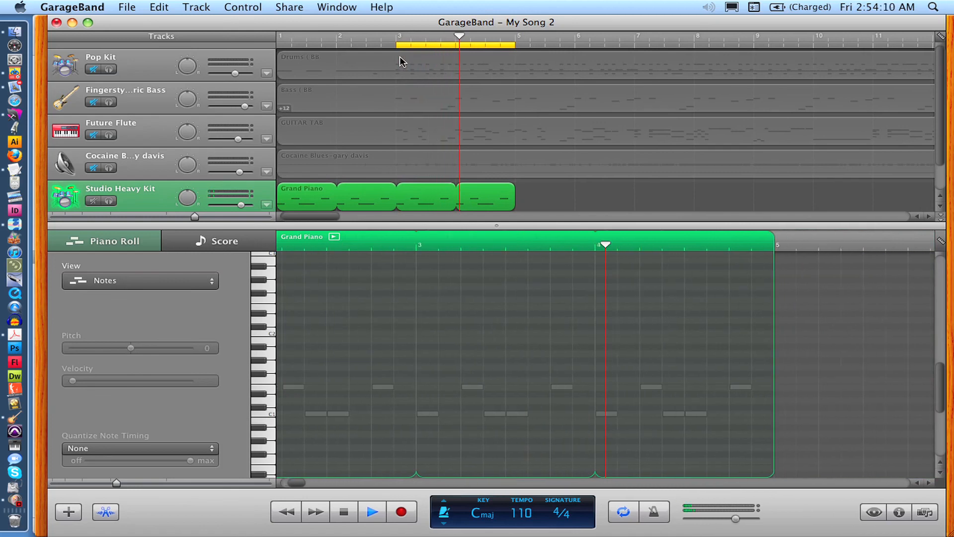
key("space")
key("Return")
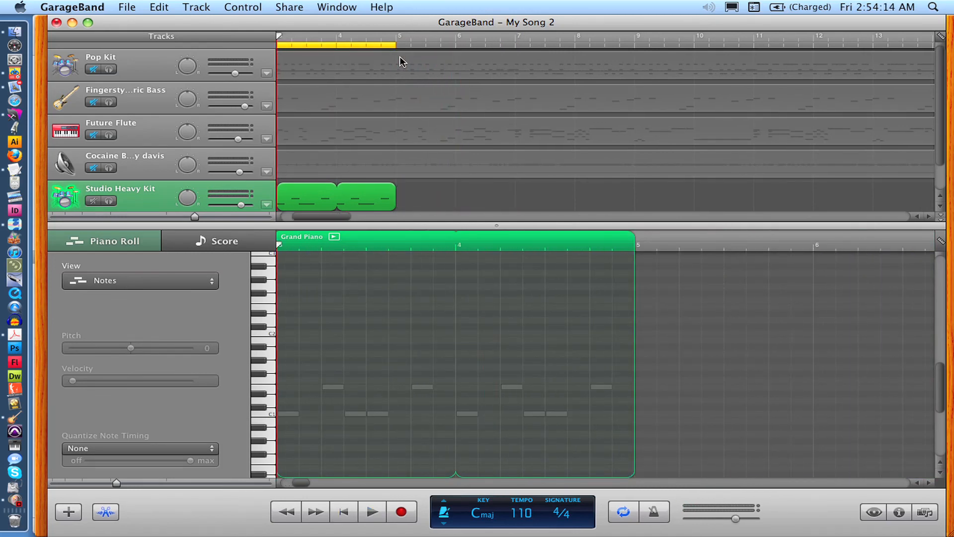
- Turn off cycle mode and return the playhead to the start
scroll(400, 58, "left", 5)
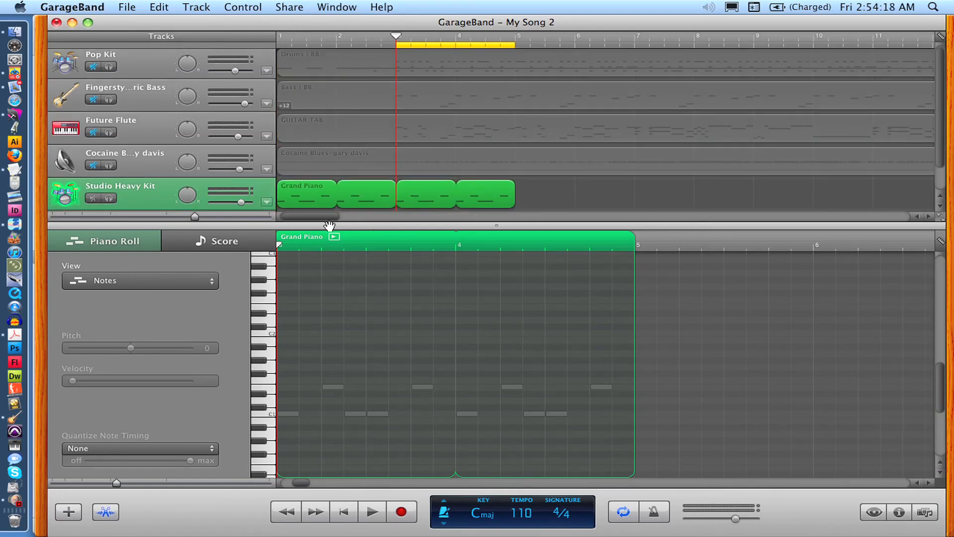
left_click_drag(329, 217, 258, 236)
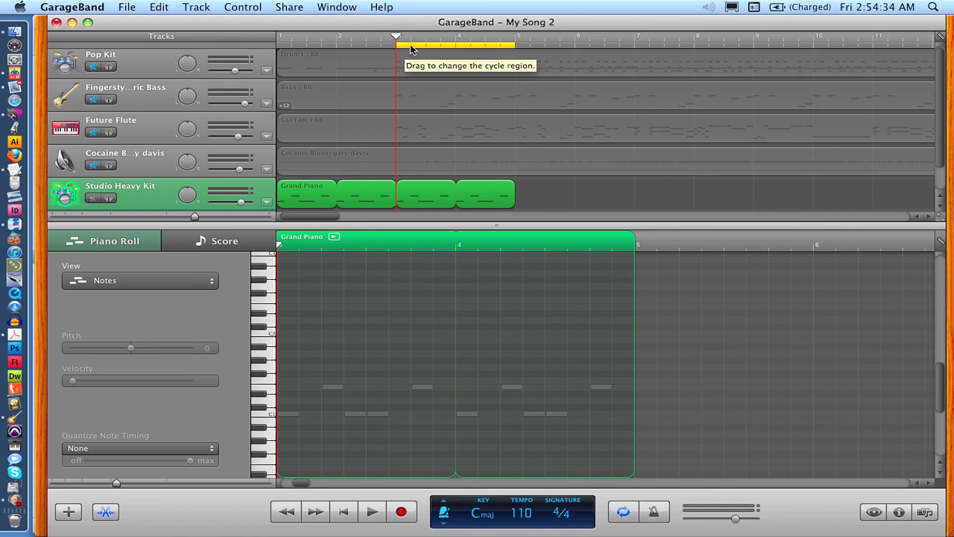
key("c")
key("c")
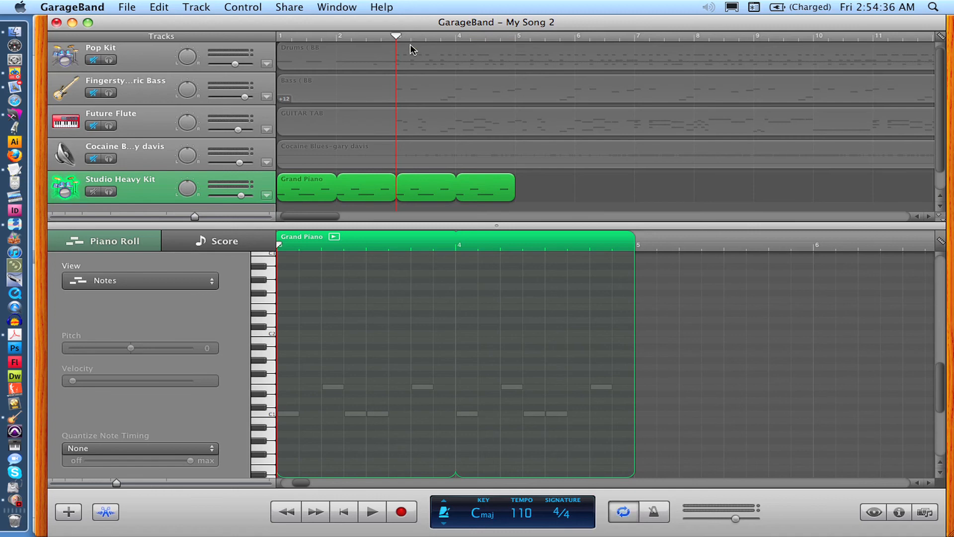
key("c")
key("c")
key("c")
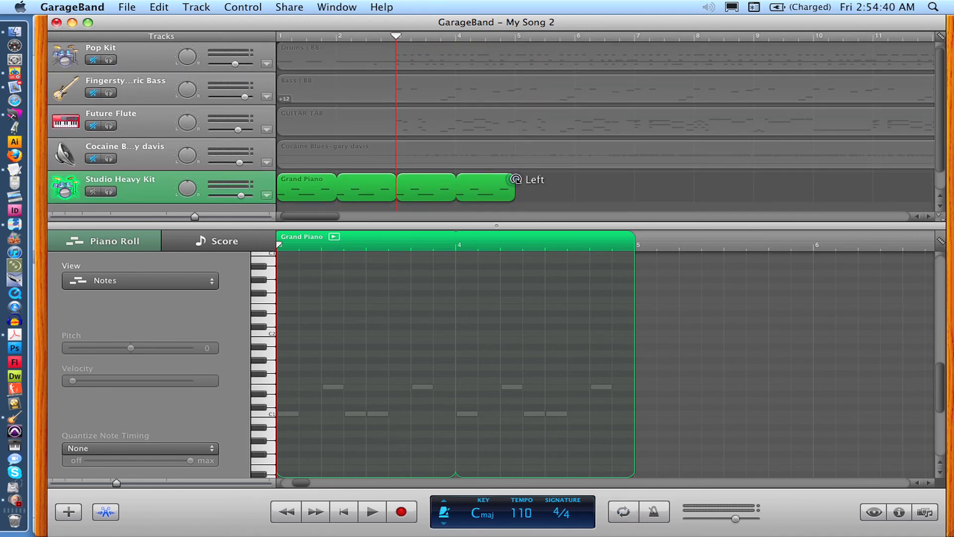
mouse_move(515, 179)
left_mouse_down()
mouse_move(373, 187)
mouse_move(501, 187)
left_mouse_up()
key("c")
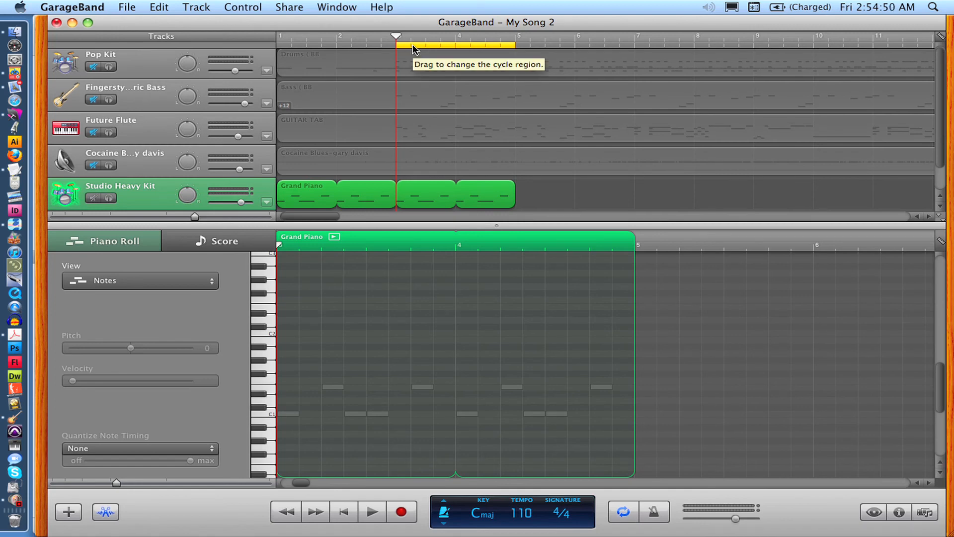
key("c")
key("Return")
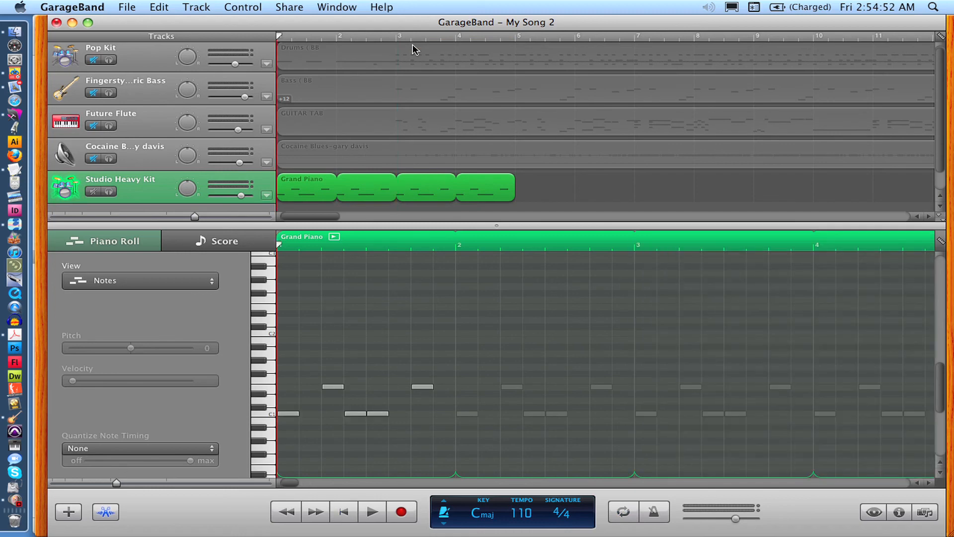